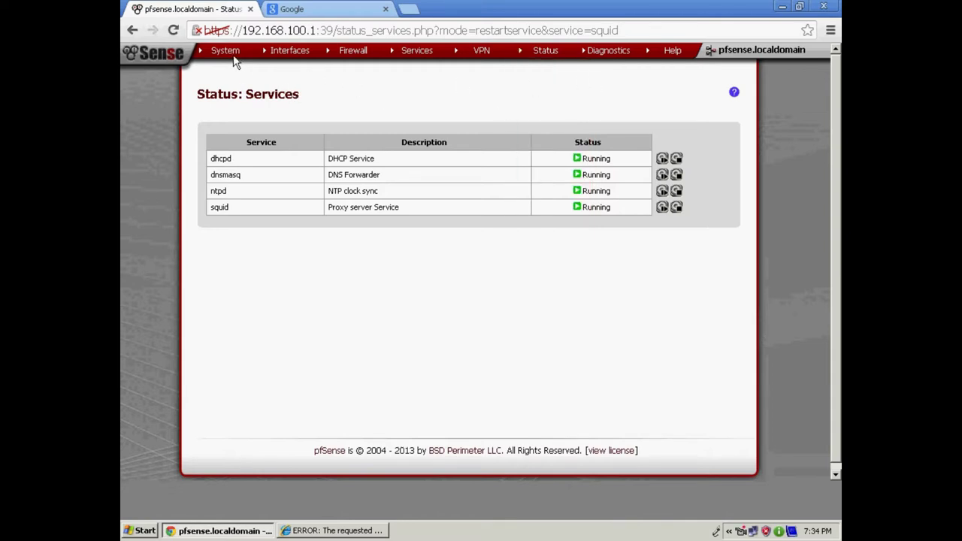
Open the list of available packages in the pfSense Package Manager
{"action": "mouse_move", "coordinate": [224, 52]}
{"action": "left_click", "coordinate": [229, 144]}
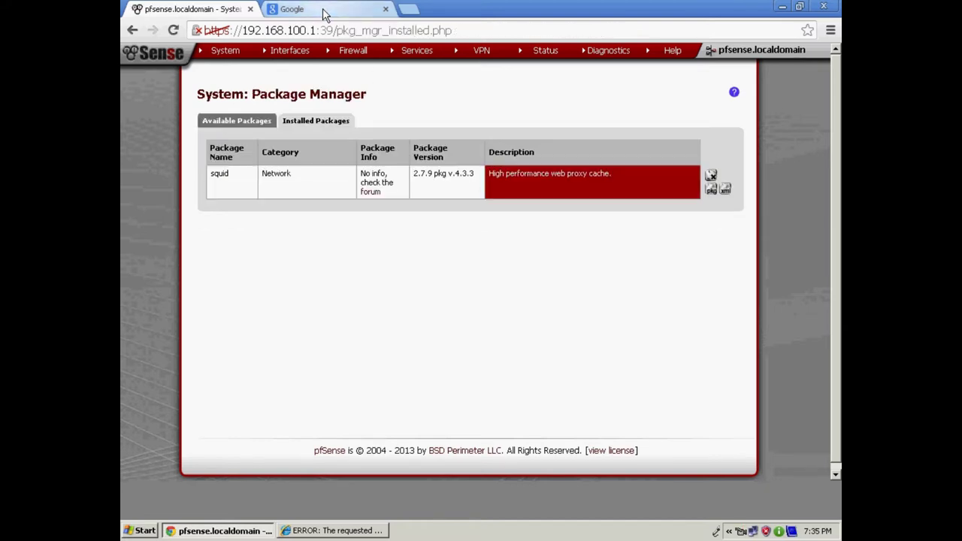
{"action": "left_click", "coordinate": [236, 127]}
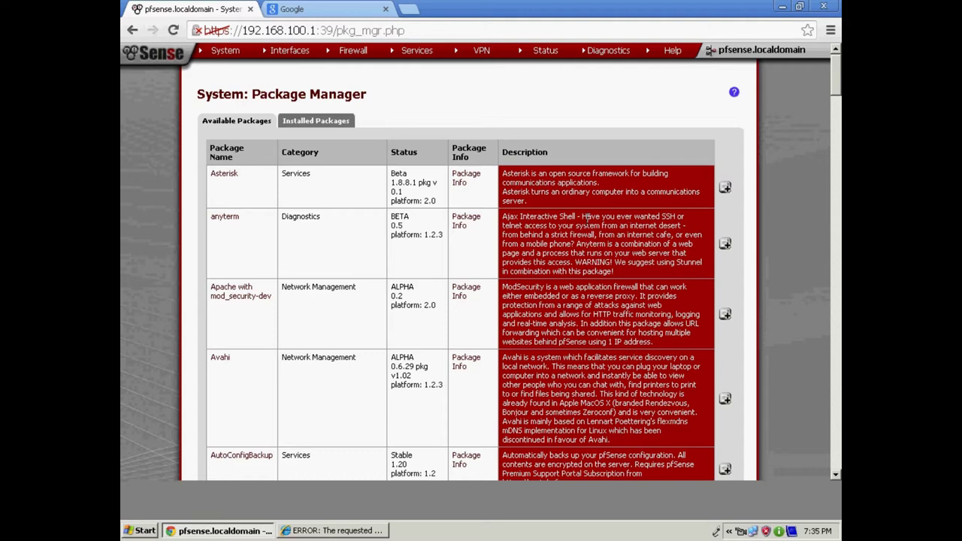
Look through the available packages, examining the FreeSWITCH, freeradius and freeradius2 entries
{"action": "scroll", "coordinate": [358, 322], "scroll_direction": "down", "scroll_amount": 7}
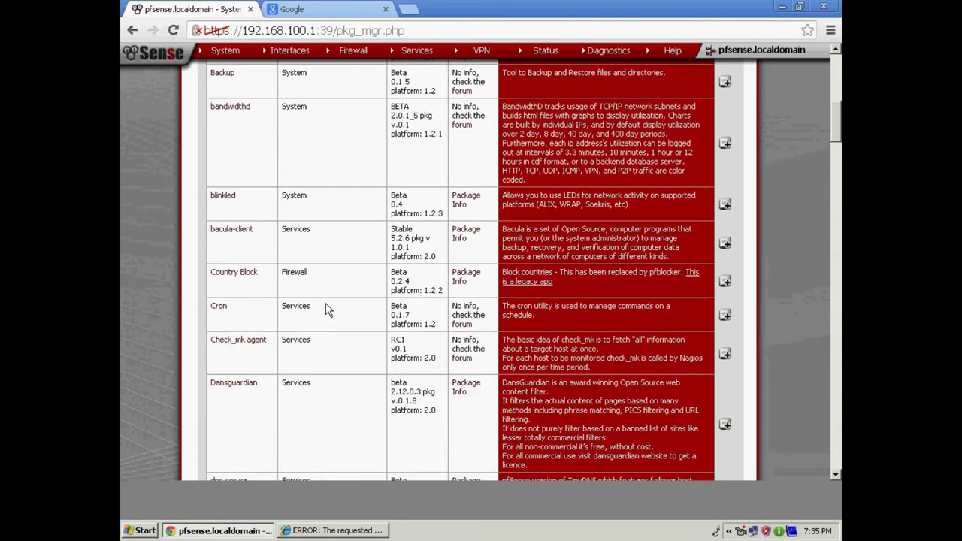
{"action": "scroll", "coordinate": [326, 310], "scroll_direction": "down", "scroll_amount": 4}
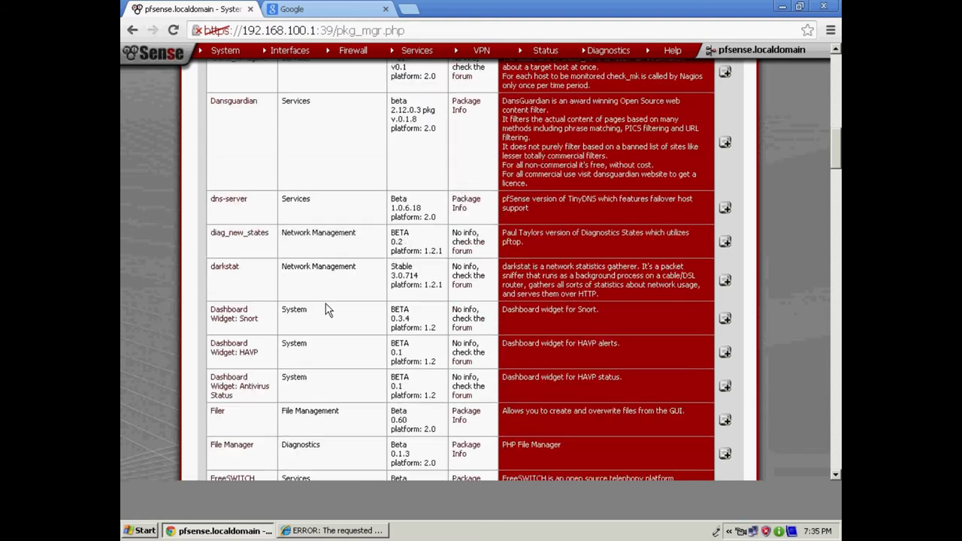
{"action": "scroll", "coordinate": [323, 310], "scroll_direction": "down", "scroll_amount": 5}
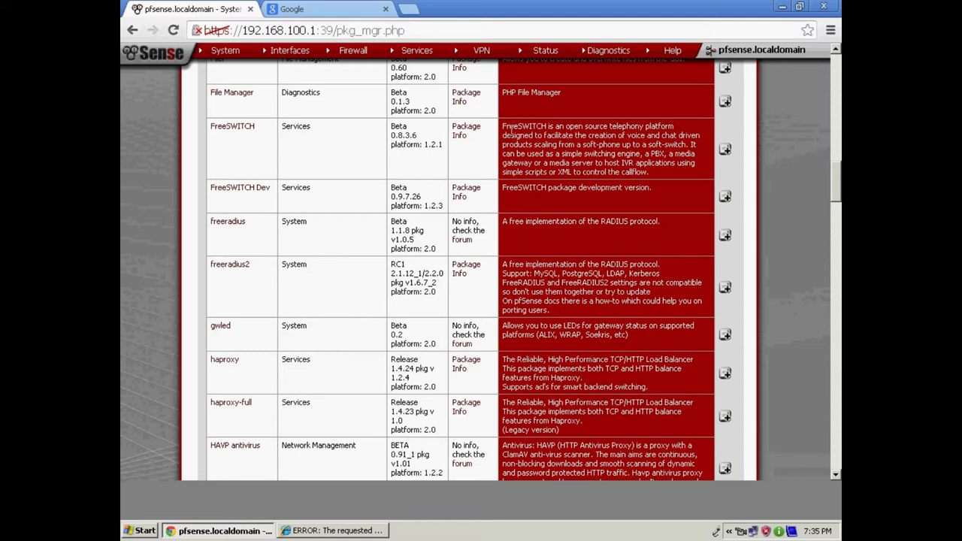
{"action": "left_click_drag", "start_coordinate": [503, 128], "coordinate": [645, 163]}
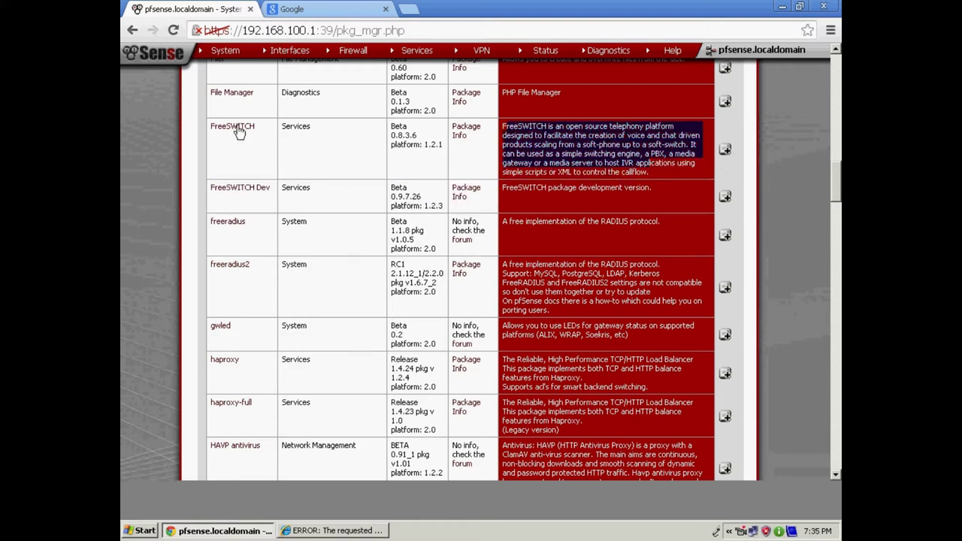
{"action": "scroll", "coordinate": [381, 253], "scroll_direction": "down", "scroll_amount": 1}
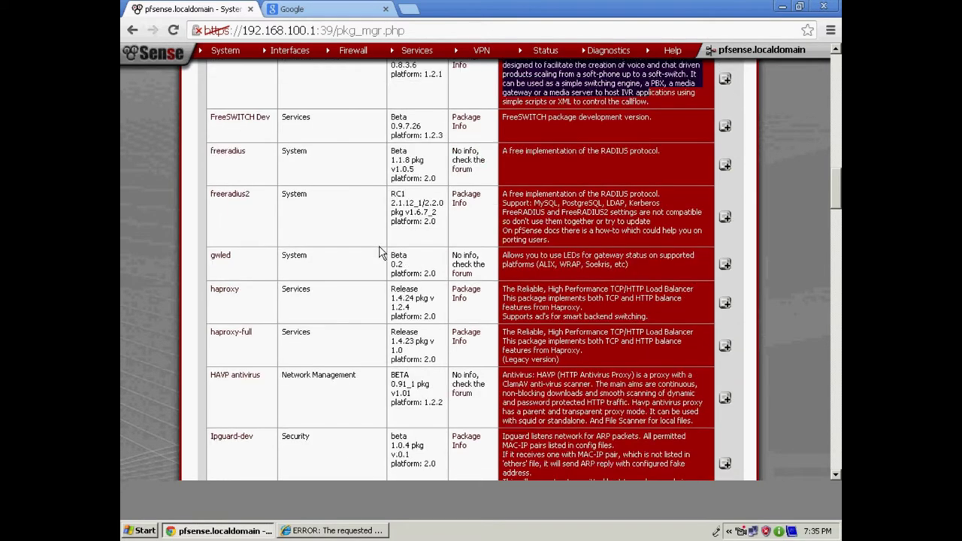
{"action": "scroll", "coordinate": [381, 253], "scroll_direction": "down", "scroll_amount": 1}
{"action": "scroll", "coordinate": [381, 251], "scroll_direction": "up", "scroll_amount": 1}
{"action": "left_click_drag", "start_coordinate": [212, 197], "coordinate": [256, 194]}
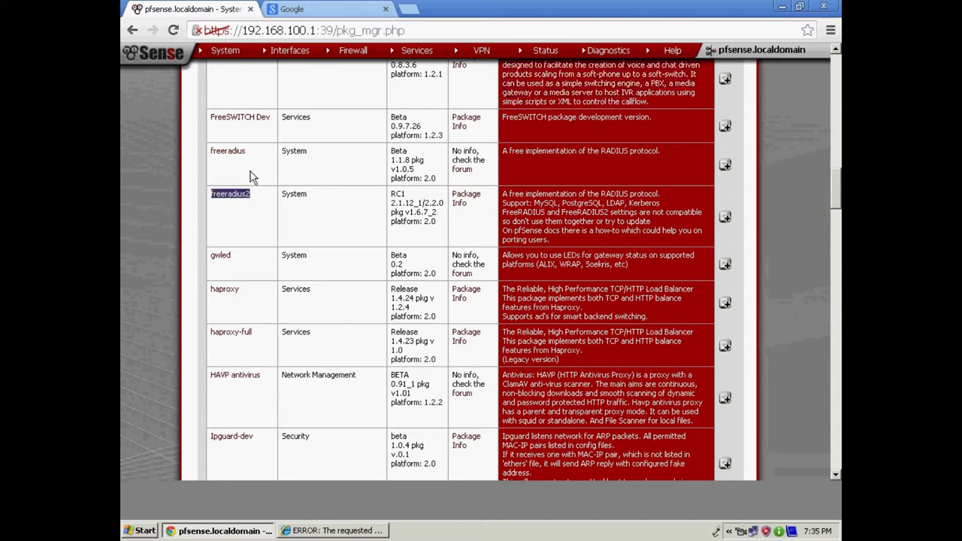
{"action": "left_click_drag", "start_coordinate": [258, 154], "coordinate": [188, 150]}
{"action": "left_click", "coordinate": [257, 224]}
Find the Lightsquid package in the available packages list and install it, confirming the installation
{"action": "scroll", "coordinate": [312, 224], "scroll_direction": "down", "scroll_amount": 7}
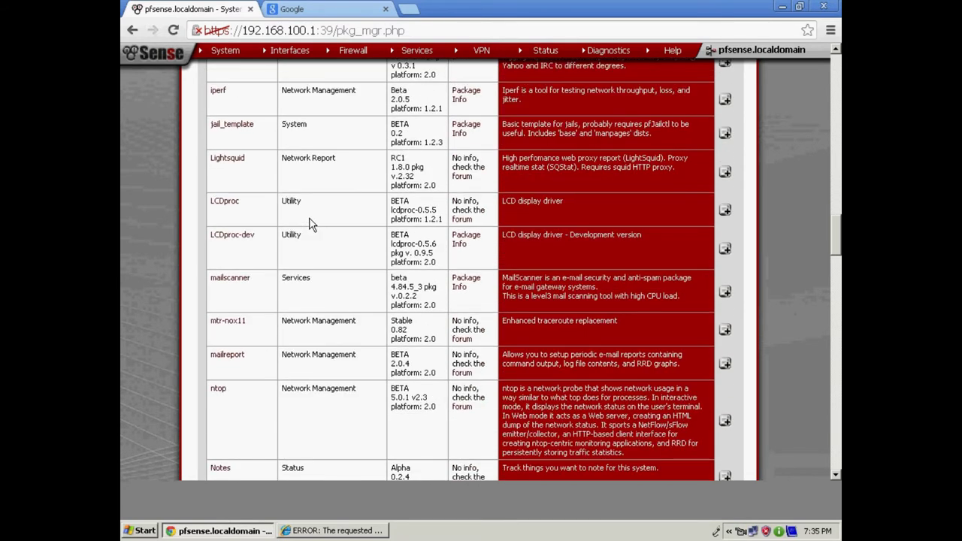
{"action": "scroll", "coordinate": [312, 224], "scroll_direction": "down", "scroll_amount": 2}
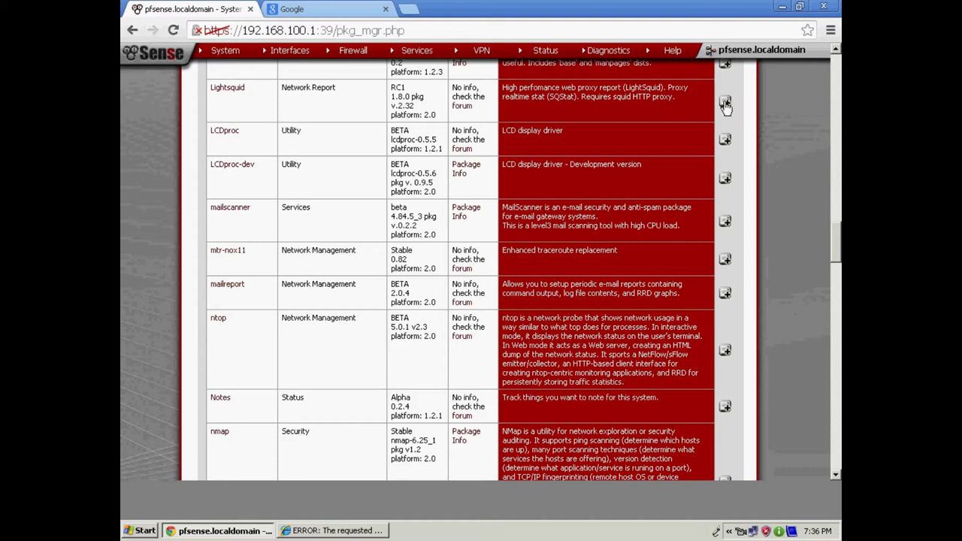
{"action": "left_click", "coordinate": [500, 112]}
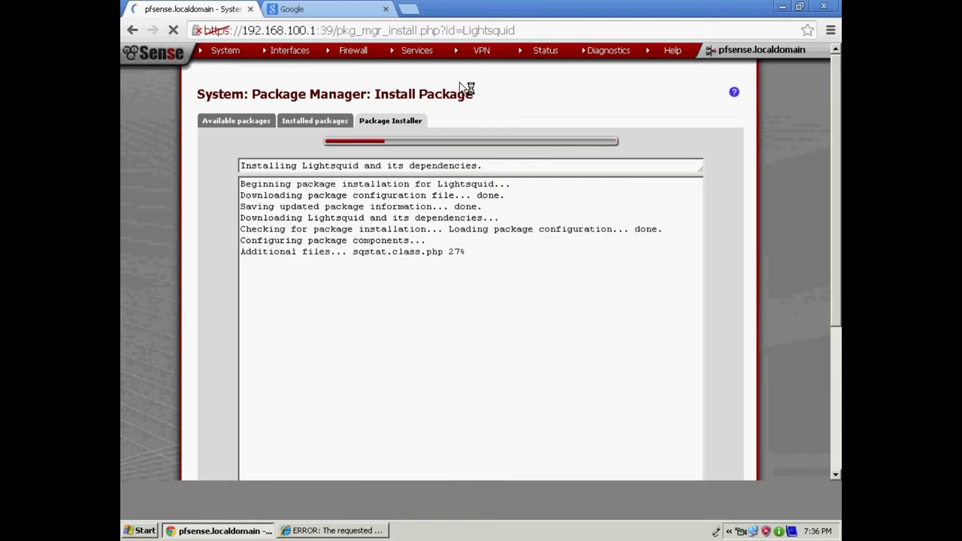
{"action": "mouse_move", "coordinate": [423, 55]}
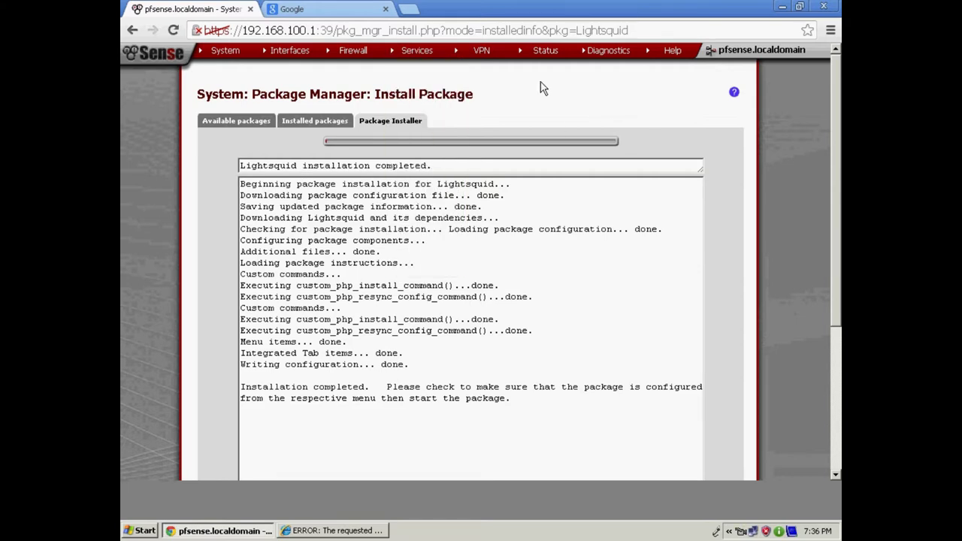
Open the Proxy report settings and set the report language to English
{"action": "mouse_move", "coordinate": [545, 53]}
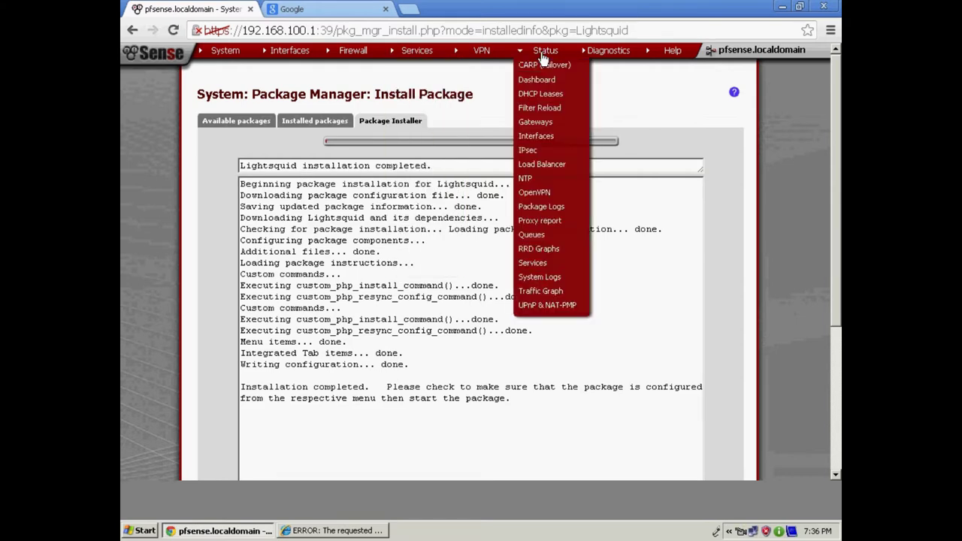
{"action": "left_click", "coordinate": [540, 221]}
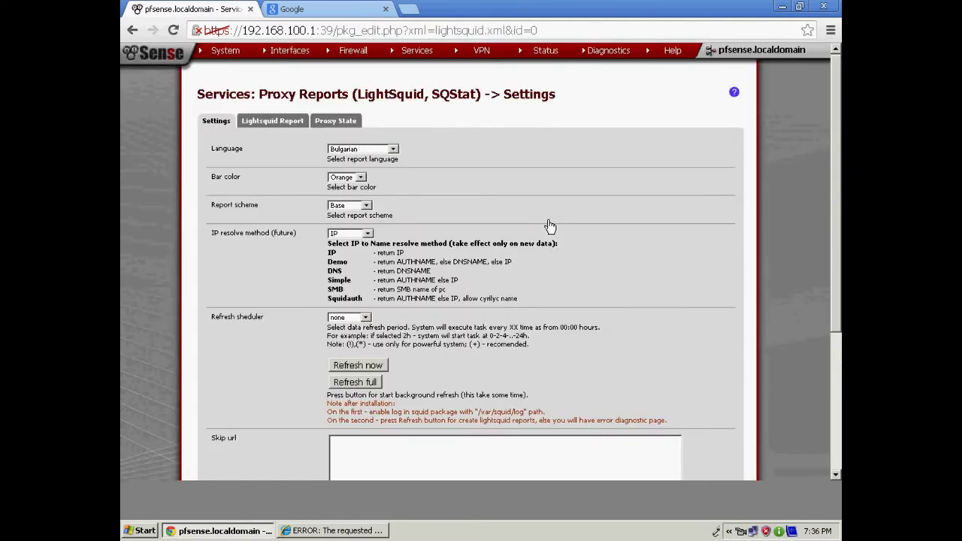
{"action": "left_click", "coordinate": [393, 150]}
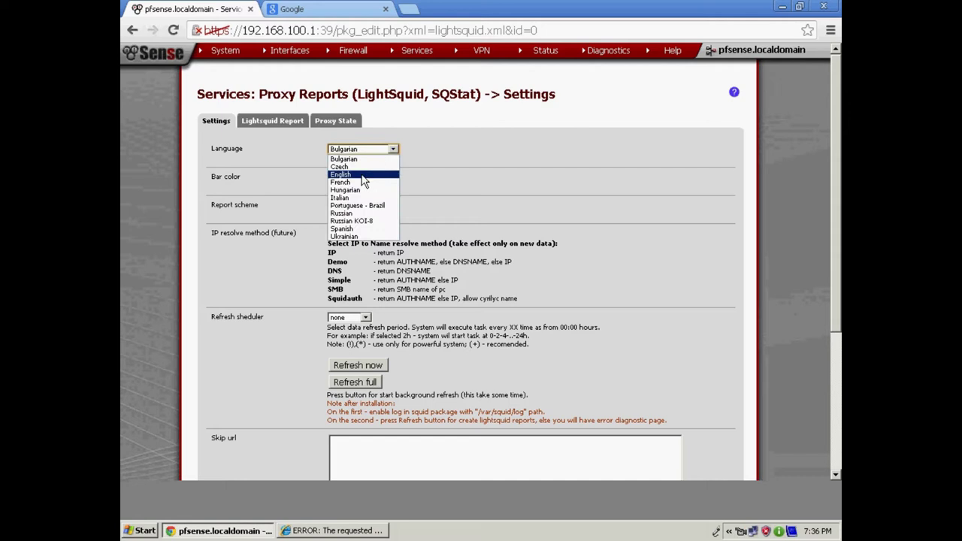
{"action": "left_click", "coordinate": [374, 175]}
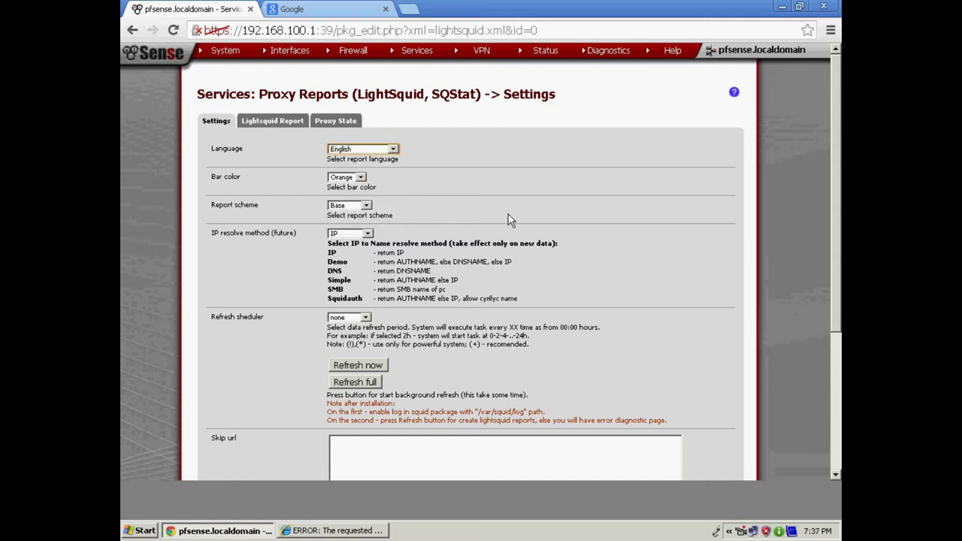
Set the refresh scheduler of the proxy reports to 10min(!) and run a full refresh of the report data
{"action": "scroll", "coordinate": [509, 214], "scroll_direction": "down", "scroll_amount": 2}
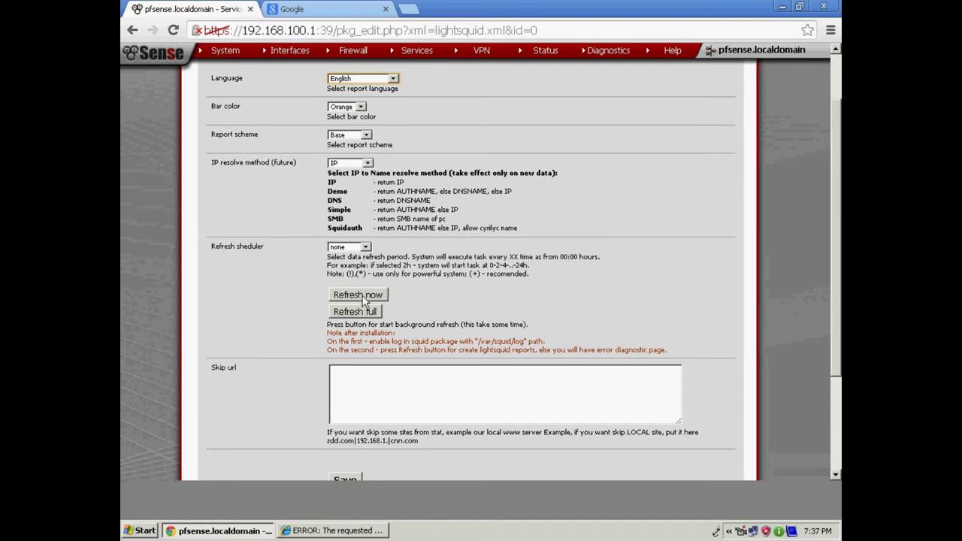
{"action": "left_click", "coordinate": [365, 247]}
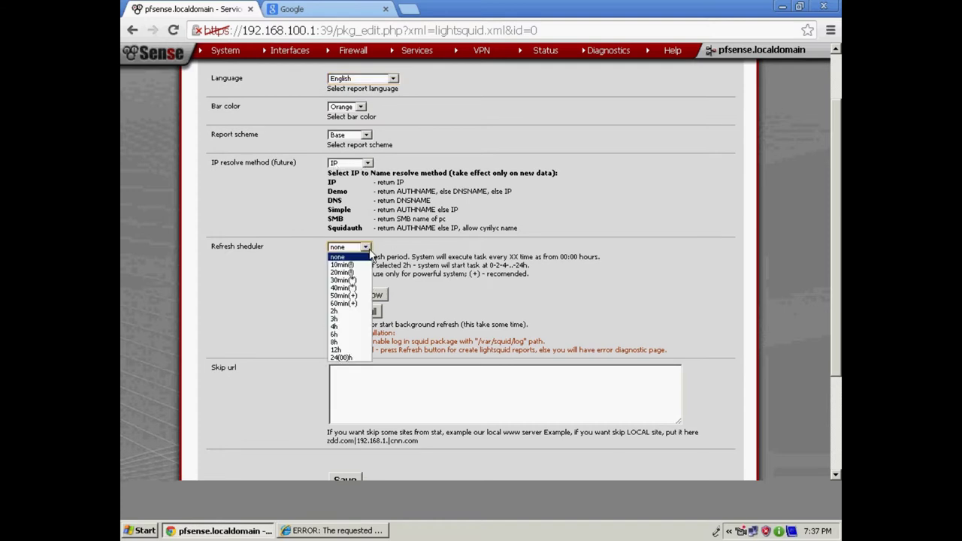
{"action": "left_click", "coordinate": [354, 265]}
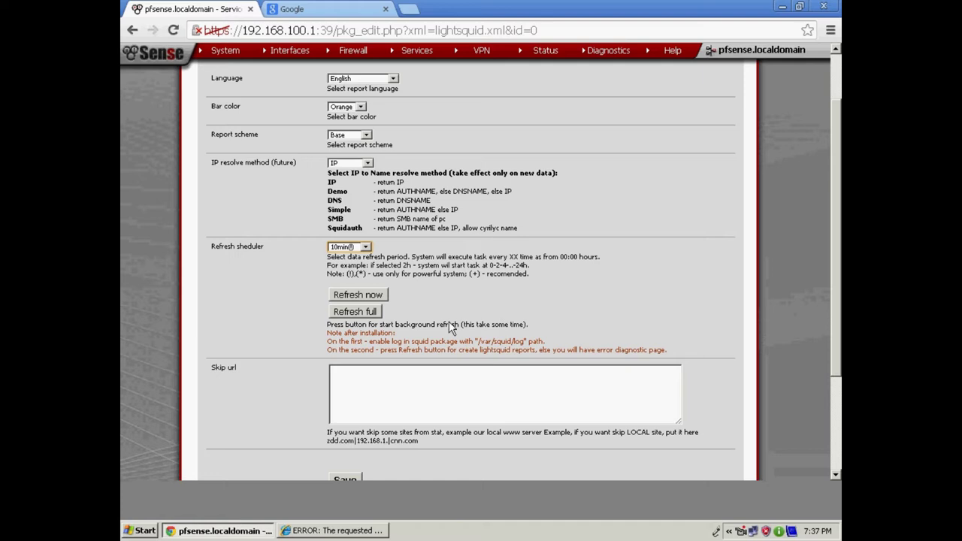
{"action": "left_click", "coordinate": [371, 314]}
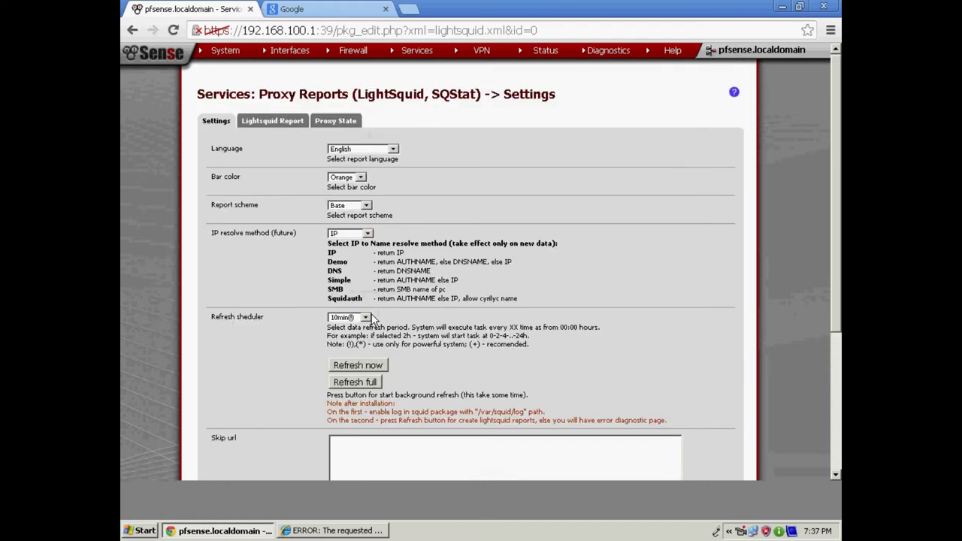
{"action": "left_click", "coordinate": [370, 379]}
Open the services status page and restart the squid proxy service
{"action": "mouse_move", "coordinate": [545, 52]}
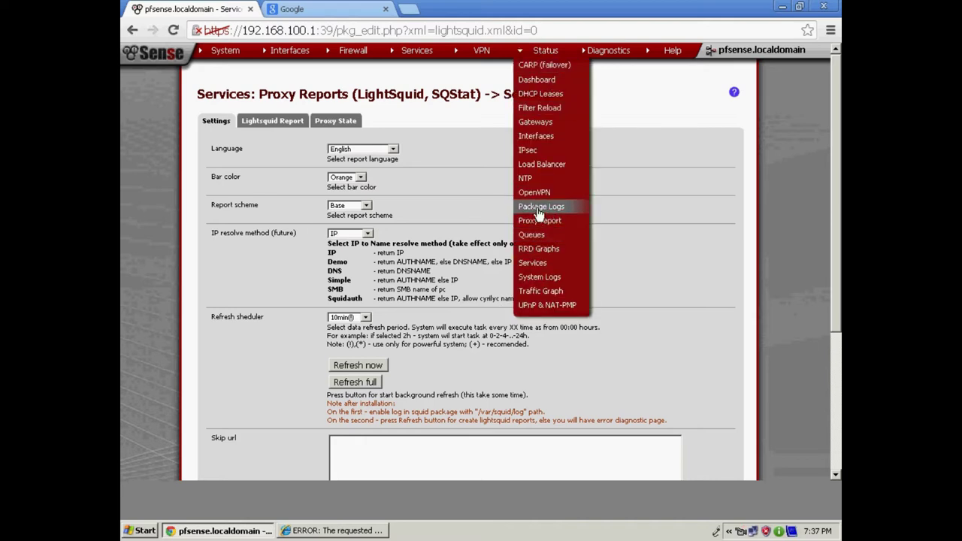
{"action": "left_click", "coordinate": [535, 263]}
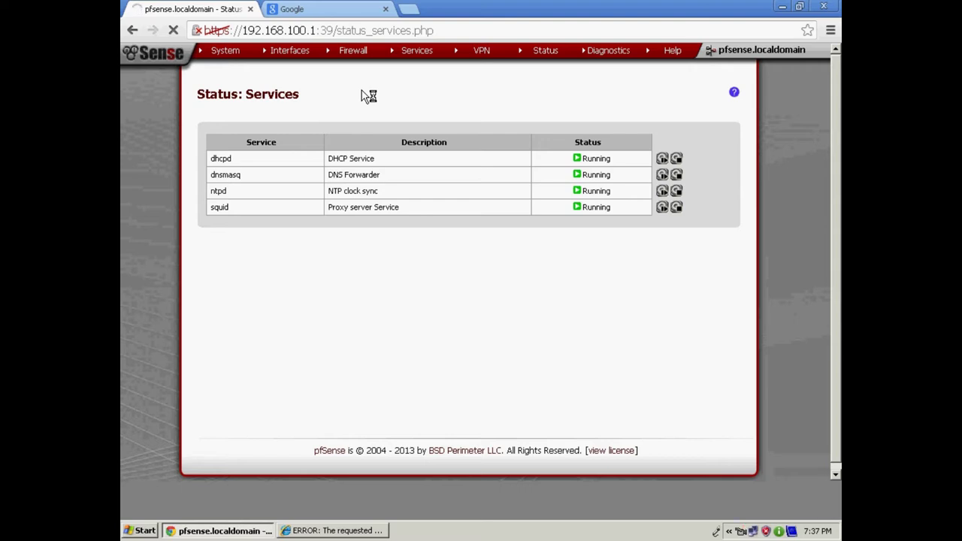
{"action": "left_click", "coordinate": [713, 133]}
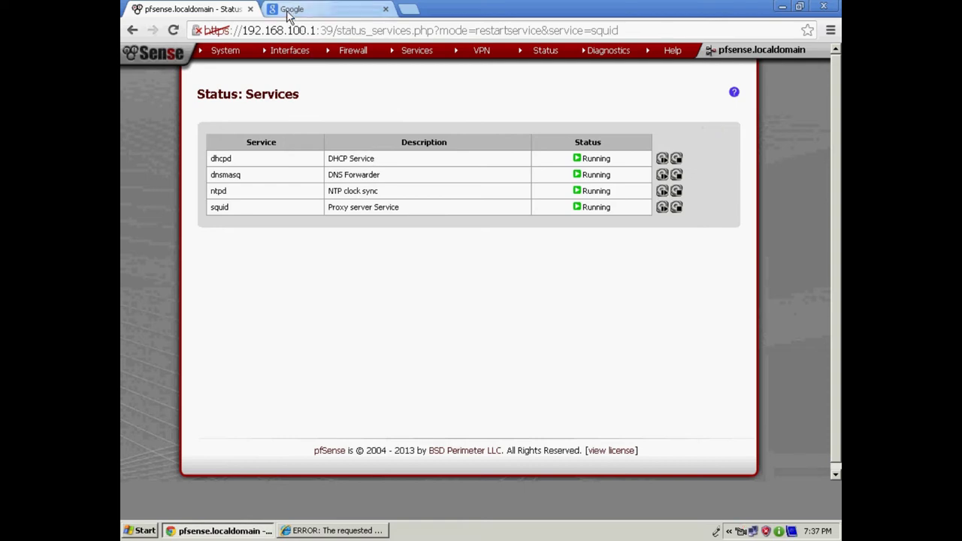
Return to the Proxy report page and open the Lightsquid user access report
{"action": "mouse_move", "coordinate": [546, 50]}
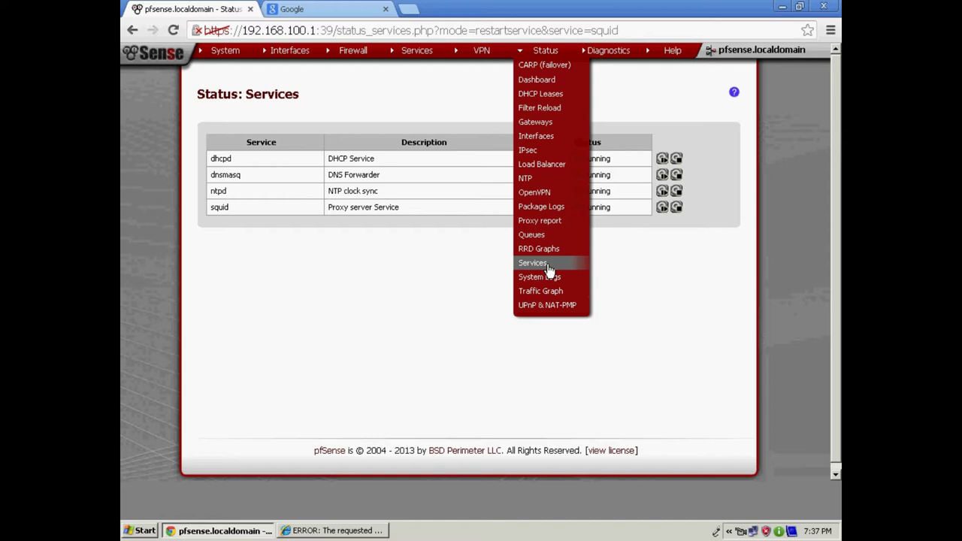
{"action": "left_click", "coordinate": [555, 222]}
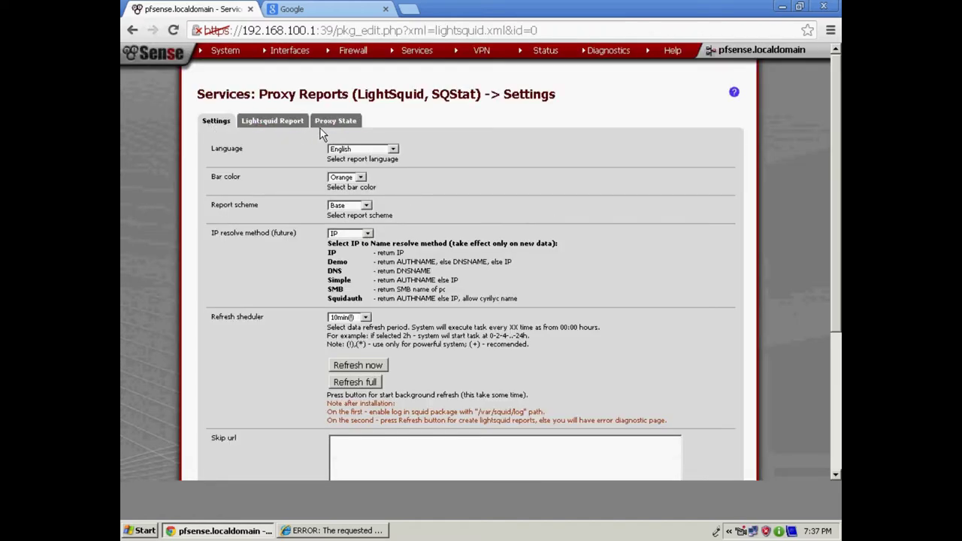
{"action": "left_click", "coordinate": [272, 122]}
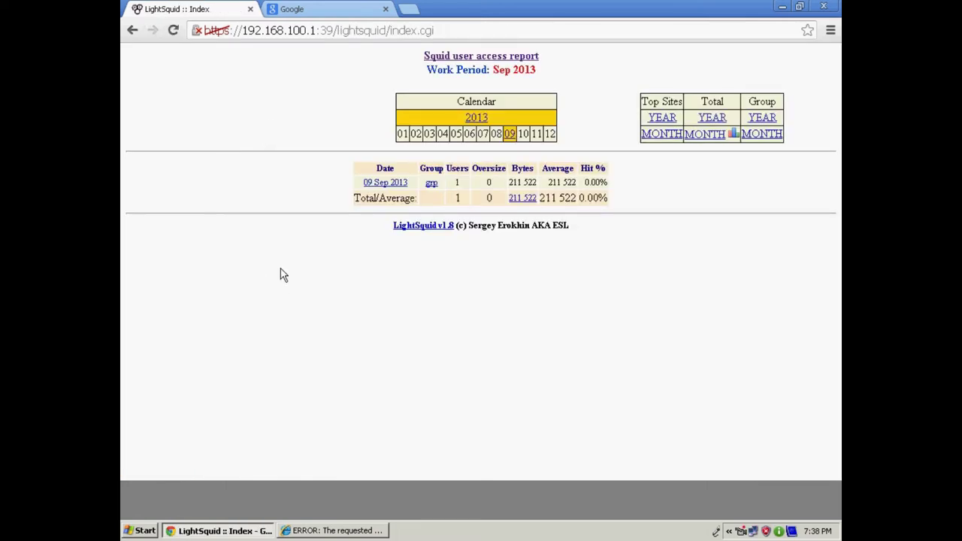
{"action": "left_click", "coordinate": [305, 9]}
{"action": "left_click", "coordinate": [333, 32]}
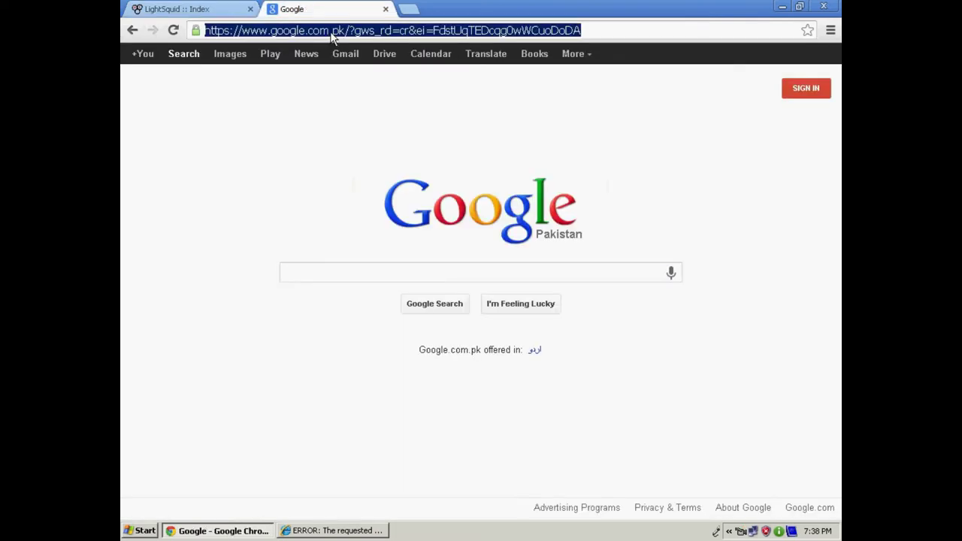
{"action": "type", "text": "www."}
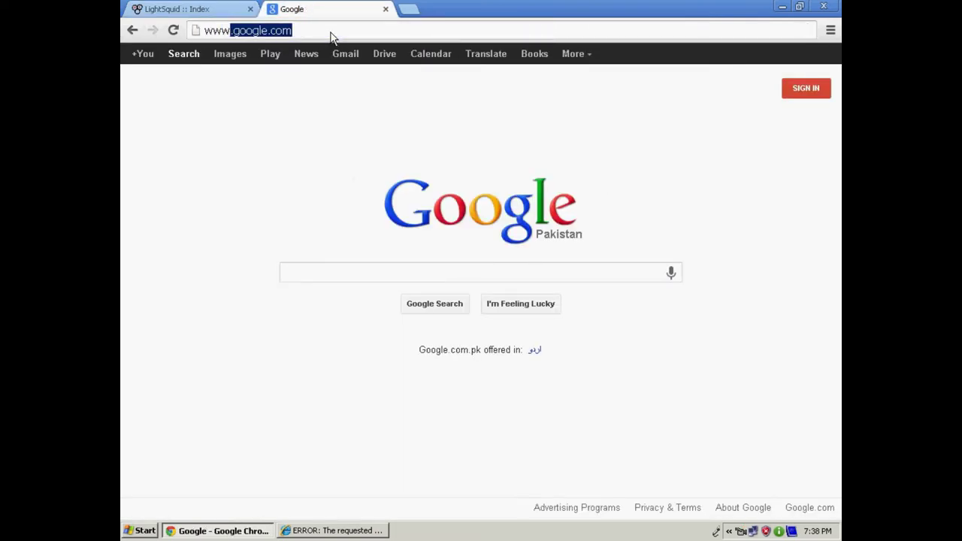
{"action": "type", "text": "ile"}
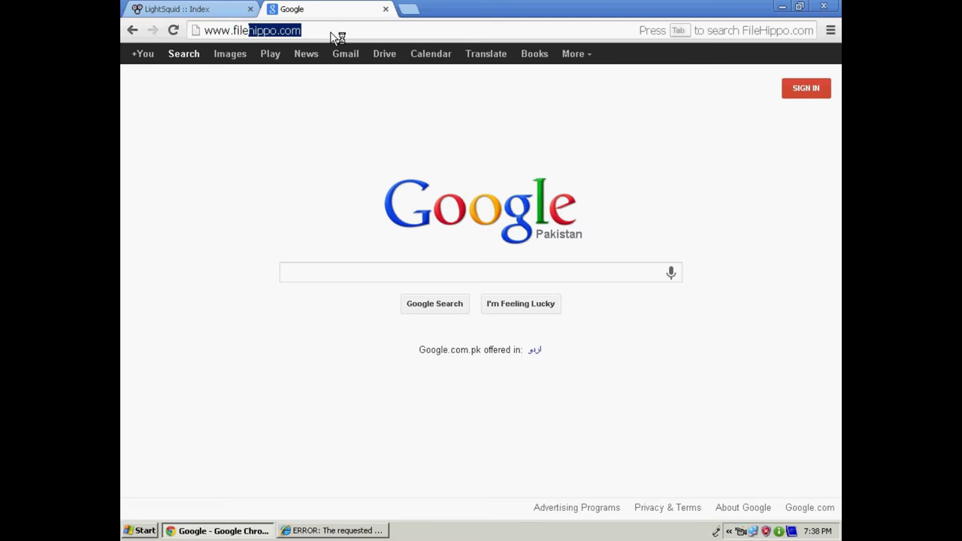
{"action": "key", "text": "Return"}
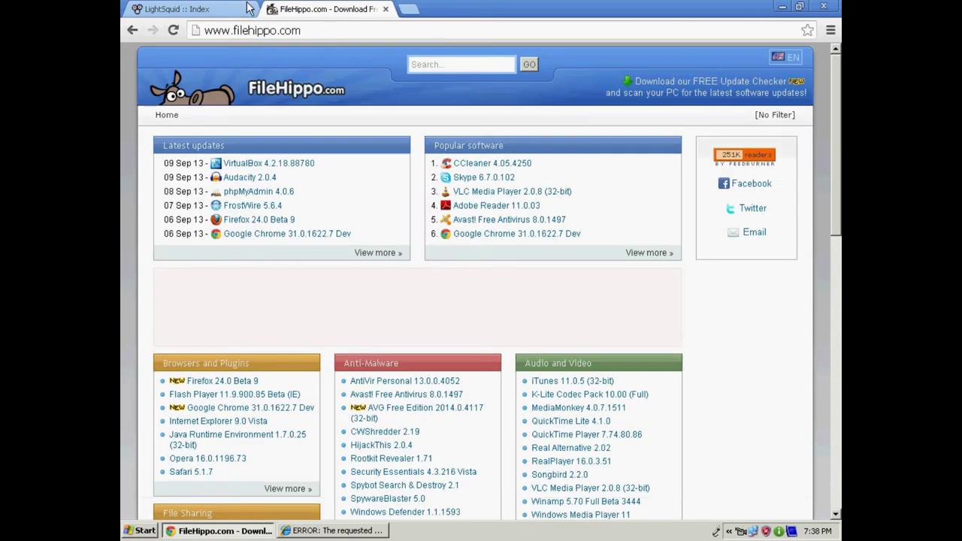
Return to pfSense from the Lightsquid report and review the Proxy server's general settings, including its logging options
{"action": "left_click", "coordinate": [198, 9]}
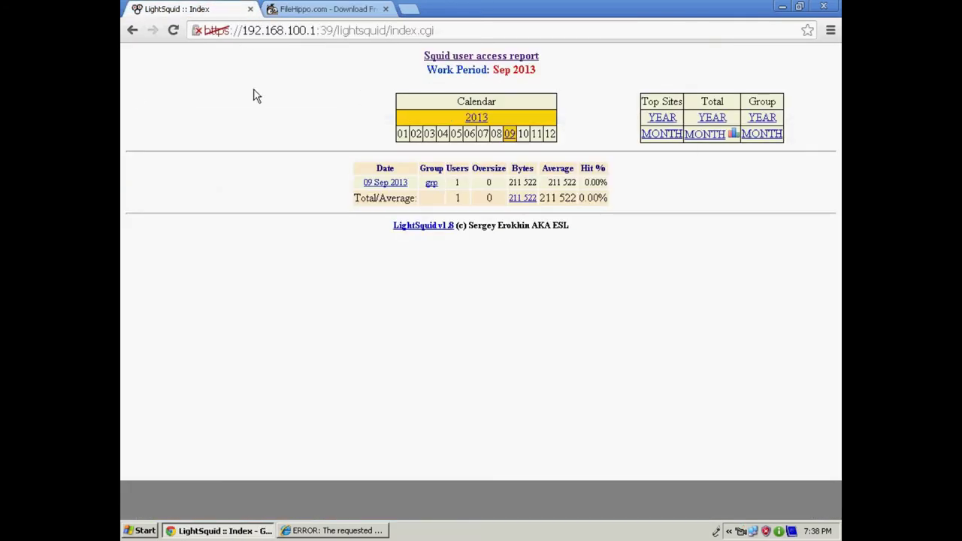
{"action": "left_click", "coordinate": [132, 30]}
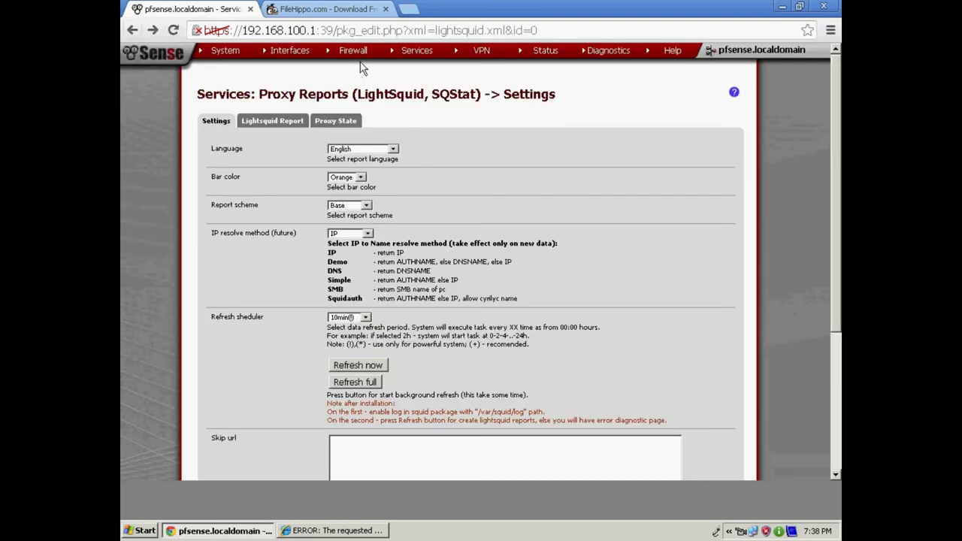
{"action": "mouse_move", "coordinate": [419, 53]}
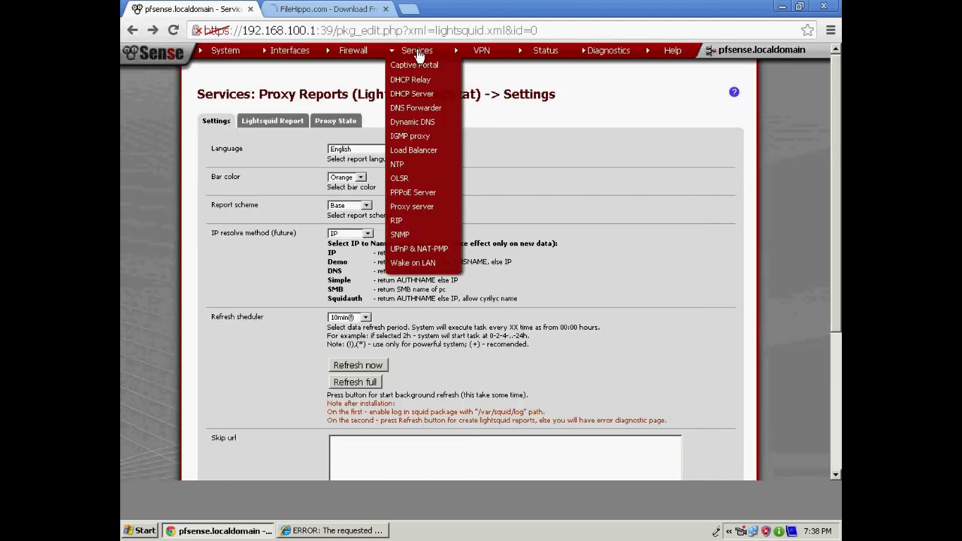
{"action": "left_click", "coordinate": [425, 209]}
{"action": "scroll", "coordinate": [488, 237], "scroll_direction": "down", "scroll_amount": 3}
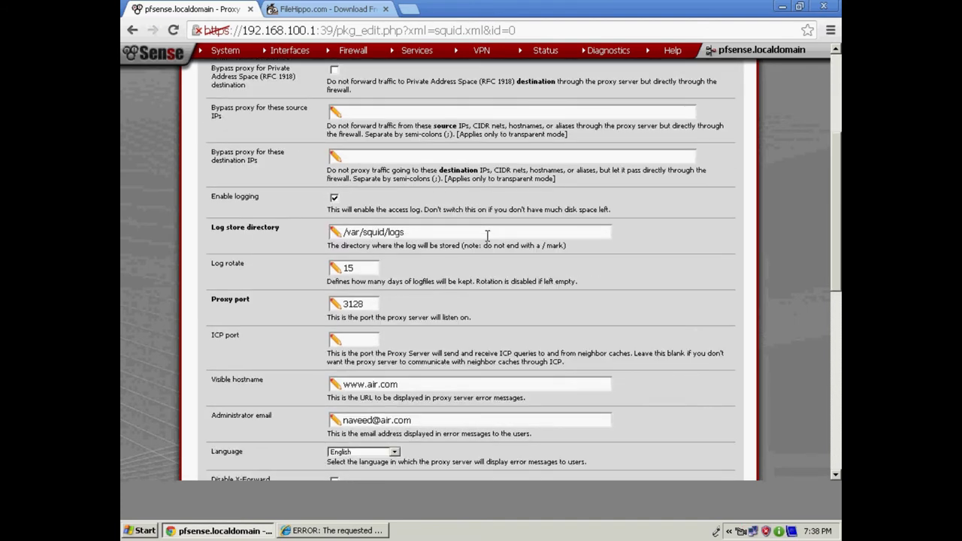
{"action": "scroll", "coordinate": [487, 237], "scroll_direction": "down", "scroll_amount": 2}
{"action": "scroll", "coordinate": [487, 237], "scroll_direction": "up", "scroll_amount": 5}
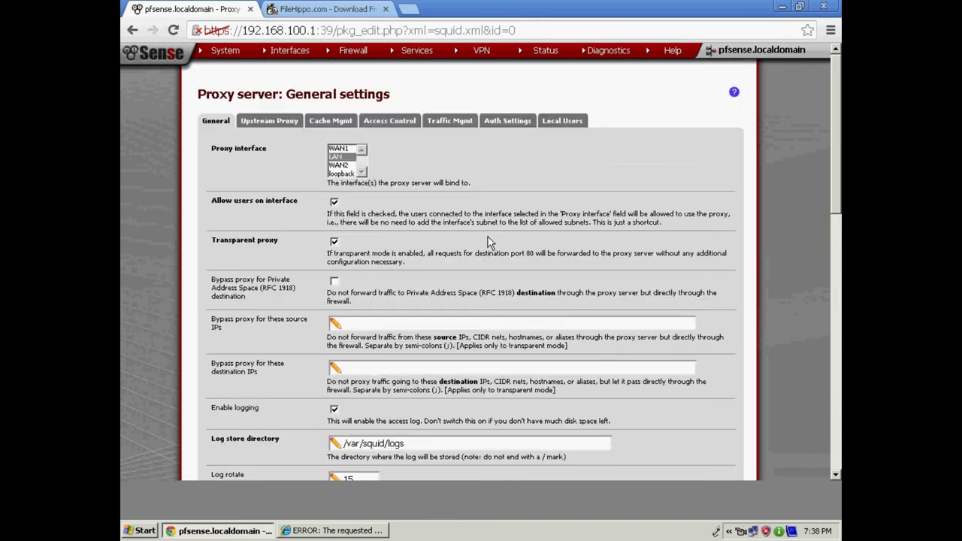
{"action": "left_click", "coordinate": [393, 121]}
{"action": "scroll", "coordinate": [539, 260], "scroll_direction": "down", "scroll_amount": 4}
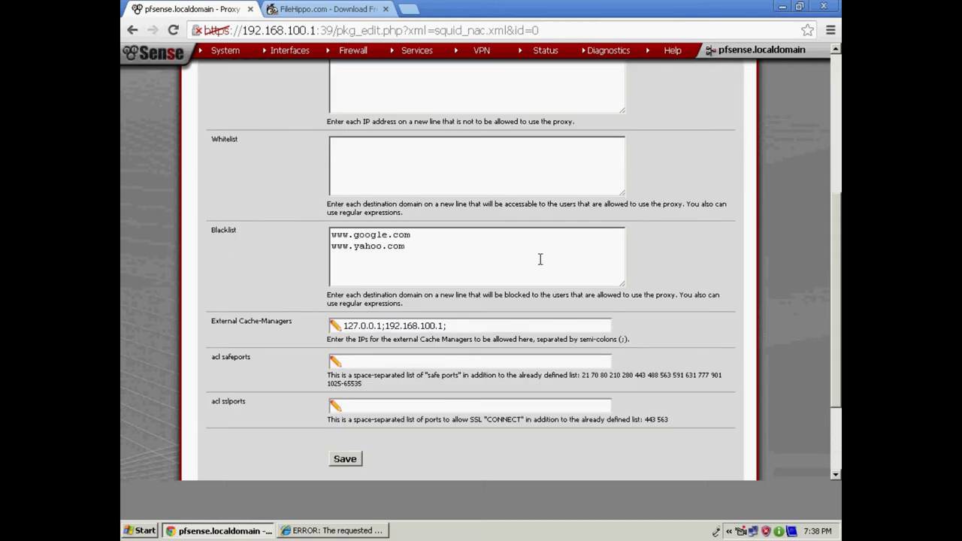
{"action": "left_click_drag", "start_coordinate": [419, 235], "coordinate": [317, 238]}
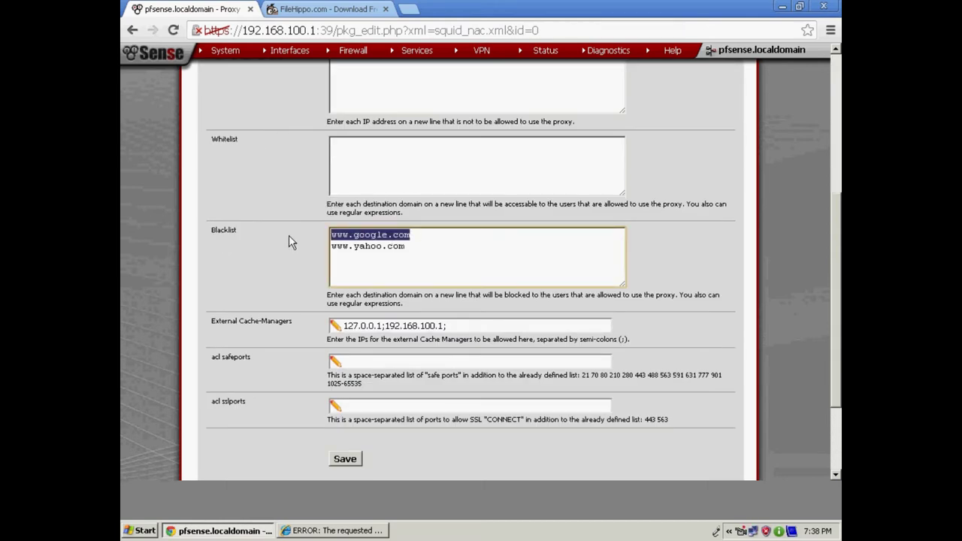
{"action": "key", "text": "BackSpace"}
{"action": "left_click", "coordinate": [404, 245]}
{"action": "left_click_drag", "start_coordinate": [406, 246], "coordinate": [295, 252]}
{"action": "key", "text": "BackSpace"}
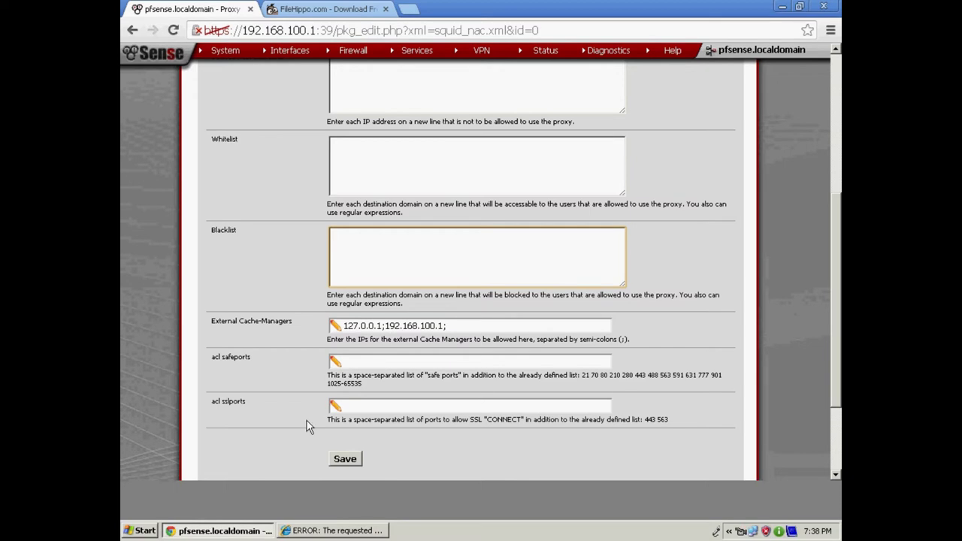
{"action": "left_click", "coordinate": [345, 459]}
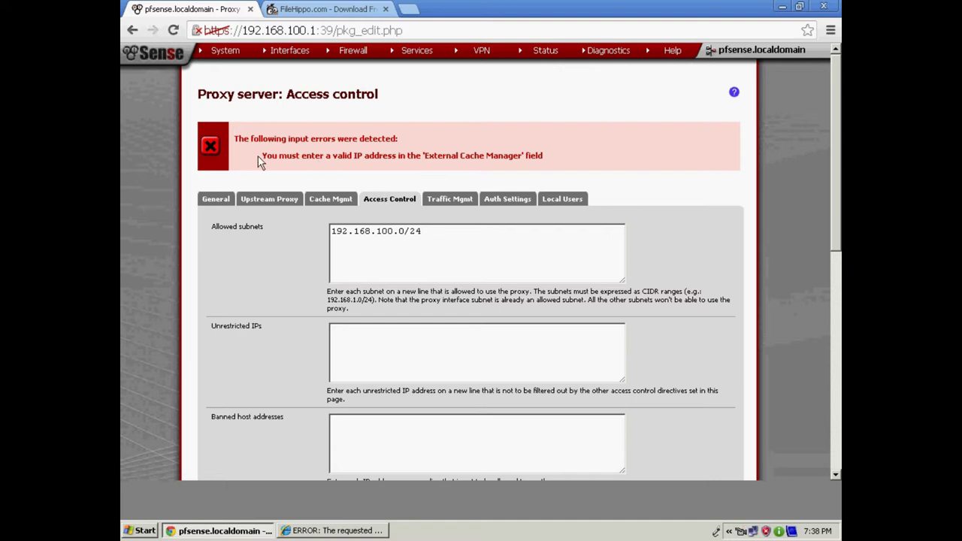
Clear the External Cache-Managers field in the access control settings and save them
{"action": "left_click", "coordinate": [426, 231]}
{"action": "scroll", "coordinate": [513, 308], "scroll_direction": "down", "scroll_amount": 10}
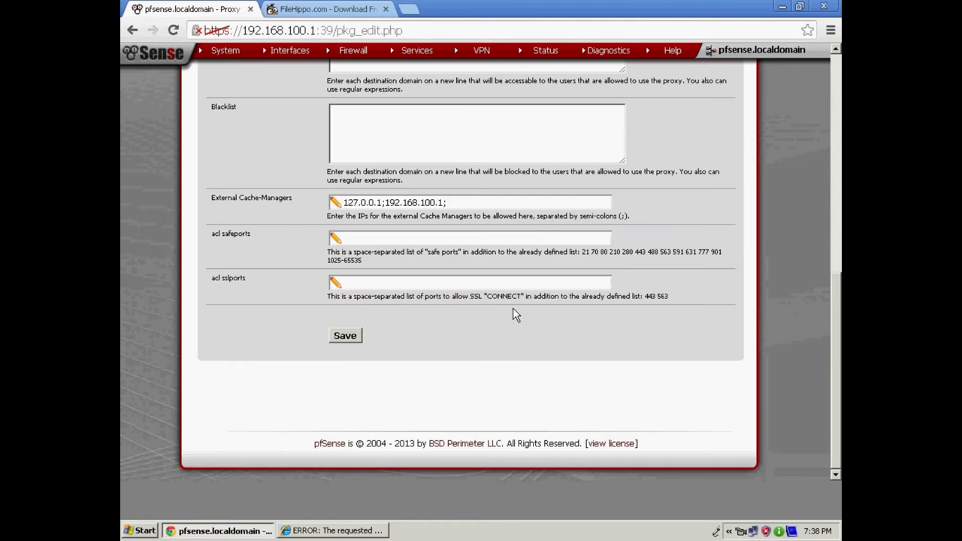
{"action": "left_click_drag", "start_coordinate": [453, 204], "coordinate": [269, 210]}
{"action": "key", "text": "BackSpace"}
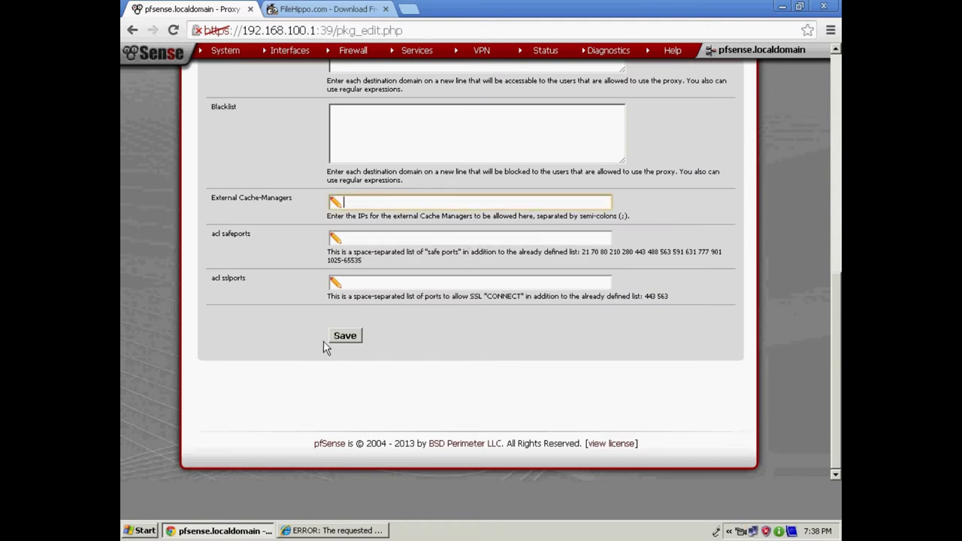
{"action": "left_click", "coordinate": [352, 338]}
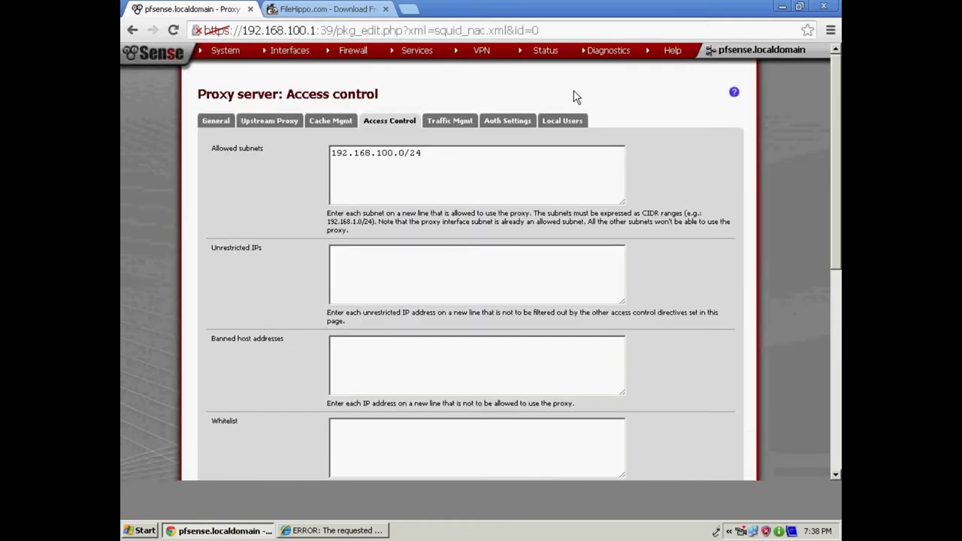
Open the services status page, restart a service there, and dismiss the resulting notice
{"action": "mouse_move", "coordinate": [546, 52]}
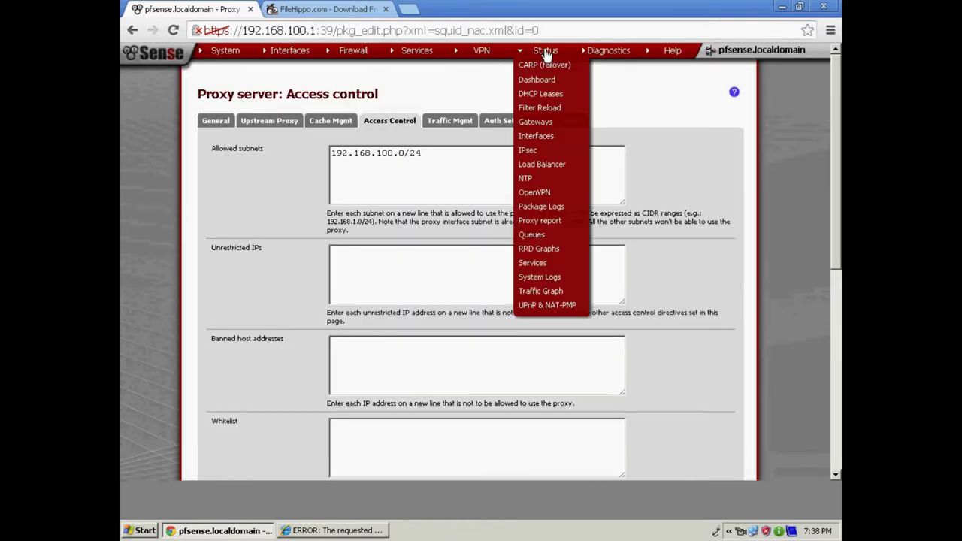
{"action": "left_click", "coordinate": [545, 263]}
{"action": "left_click", "coordinate": [663, 210]}
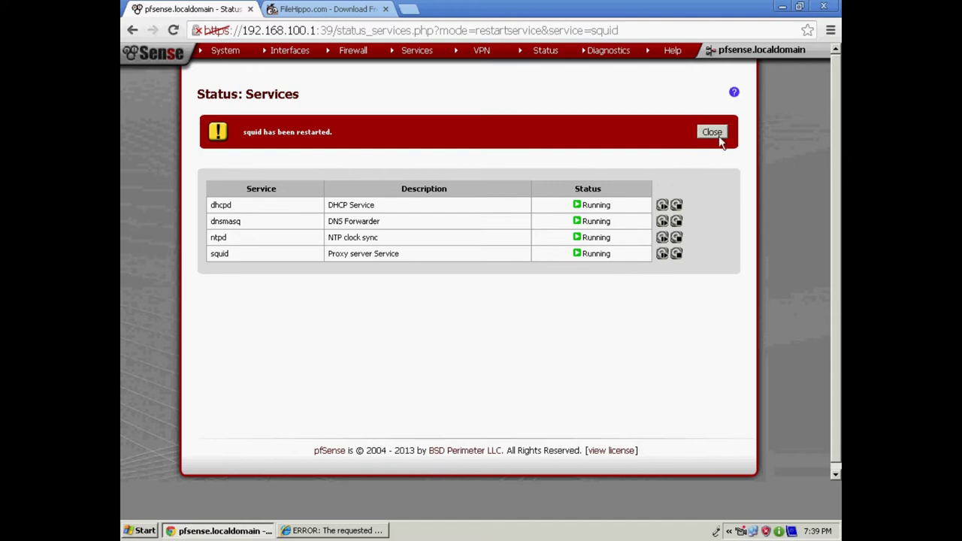
{"action": "left_click", "coordinate": [717, 133]}
Switch to the FileHippo site and open the CCleaner 4.05.4250 page from the popular software list
{"action": "left_click", "coordinate": [340, 10]}
{"action": "left_click", "coordinate": [321, 31]}
{"action": "left_click", "coordinate": [321, 31]}
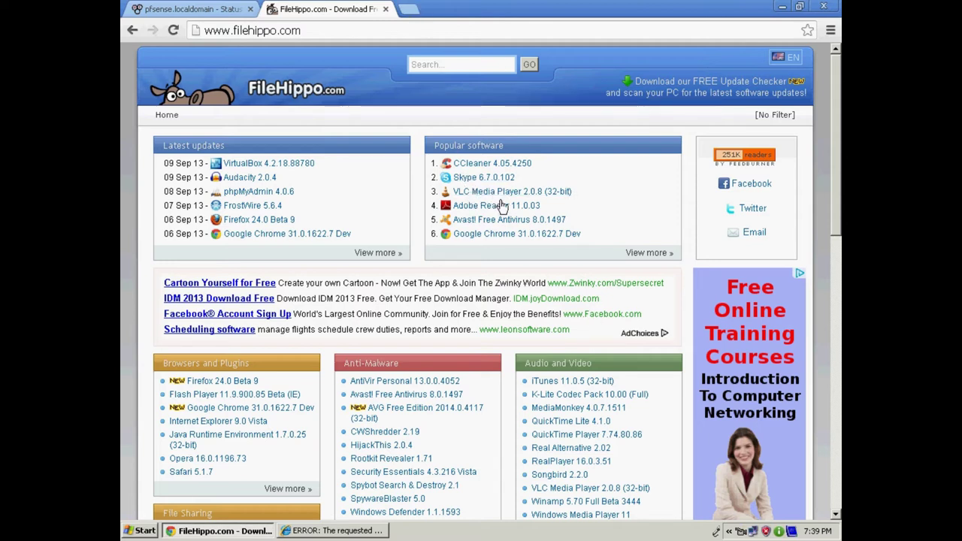
{"action": "left_click", "coordinate": [489, 167]}
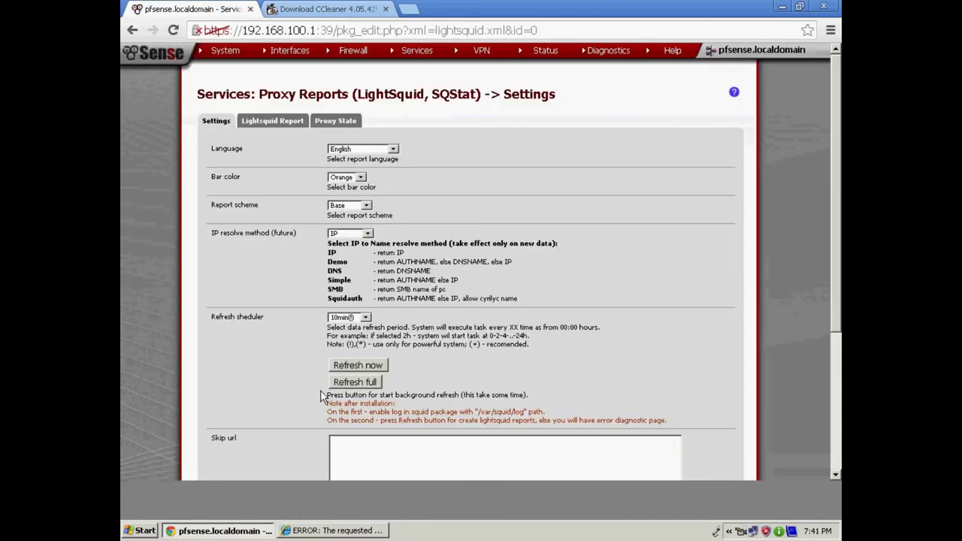
Check the realtime proxy state, then open the Lightsquid report of 09 Sep 2013 for user 192.168.100.5
{"action": "left_click", "coordinate": [338, 124]}
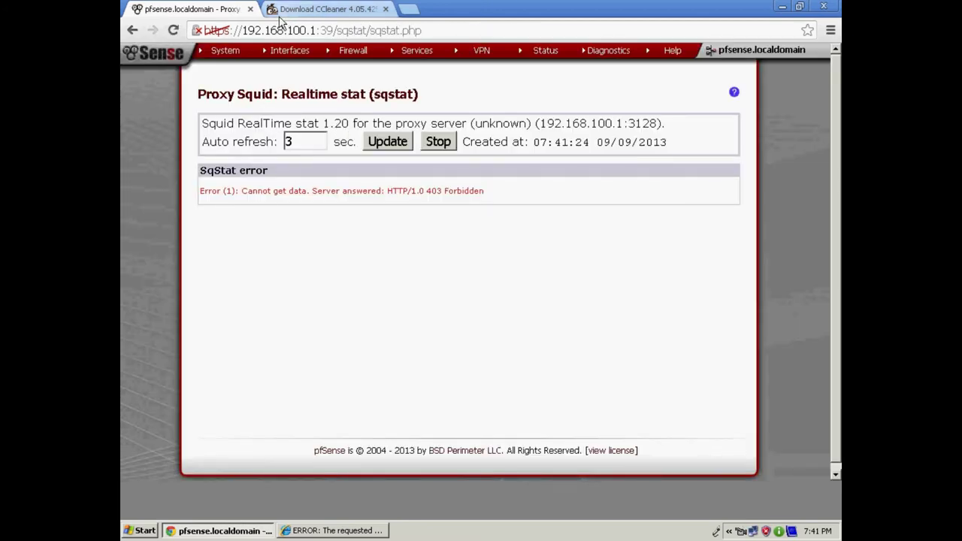
{"action": "left_click", "coordinate": [132, 30]}
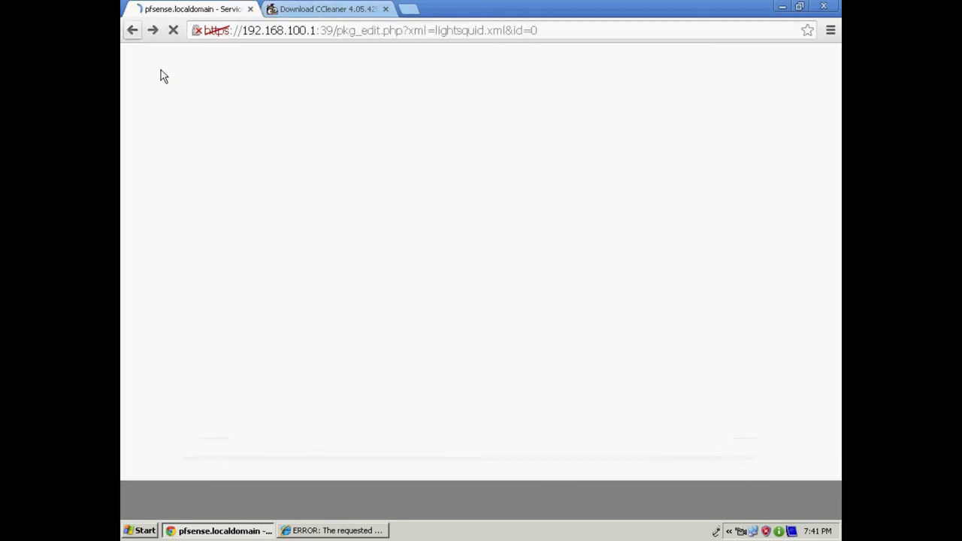
{"action": "left_click", "coordinate": [267, 123]}
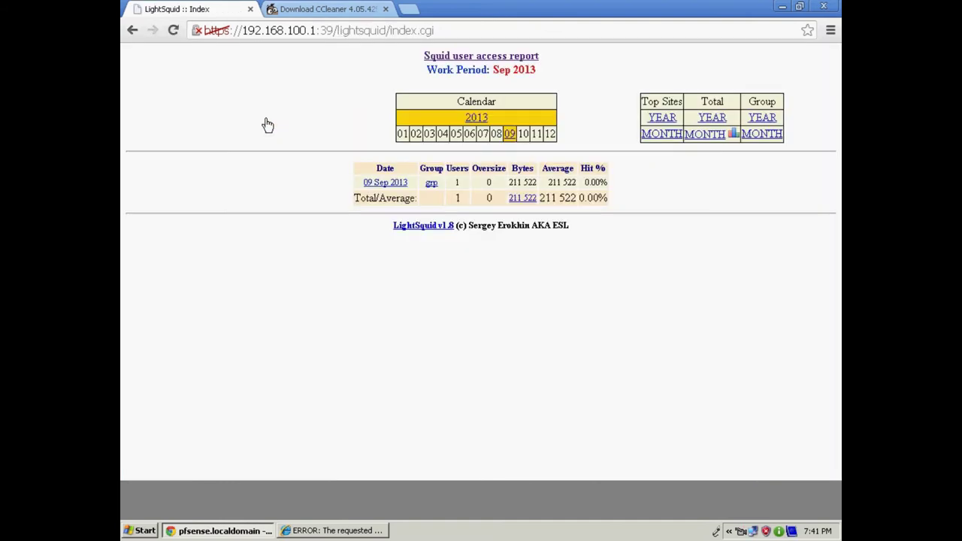
{"action": "left_click", "coordinate": [388, 187]}
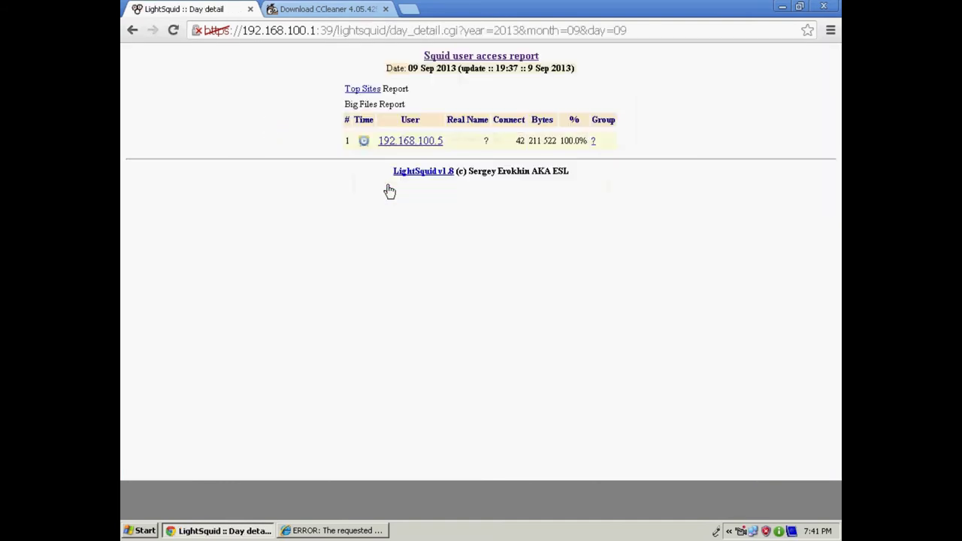
{"action": "left_click", "coordinate": [399, 143]}
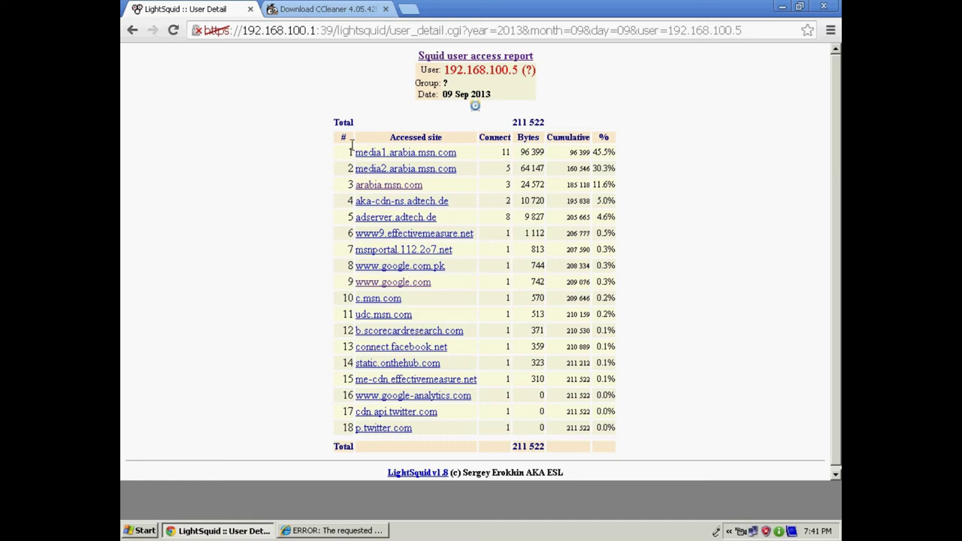
Reload the CCleaner download page, return to the Lightsquid report, and cancel the offered file download
{"action": "left_click", "coordinate": [300, 9]}
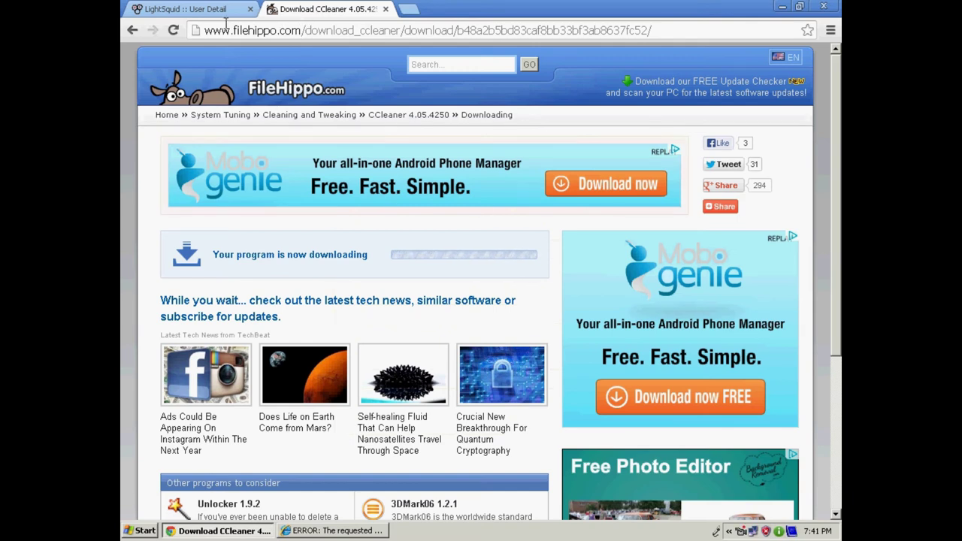
{"action": "left_click", "coordinate": [297, 33]}
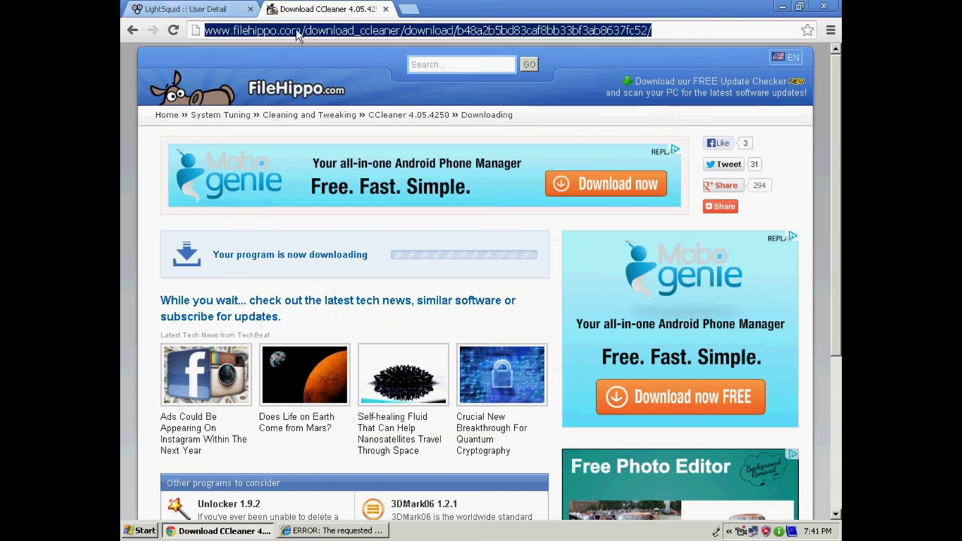
{"action": "key", "text": "Return"}
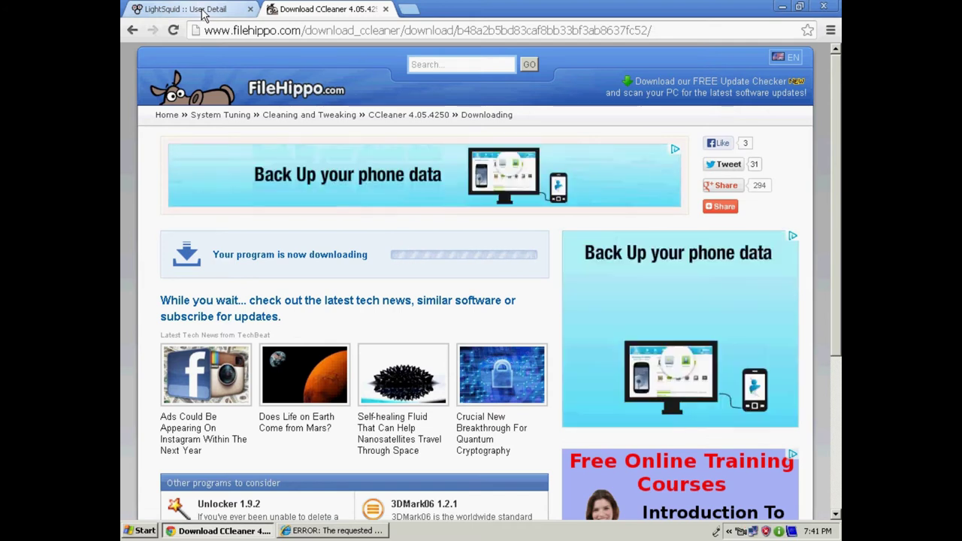
{"action": "left_click", "coordinate": [203, 11]}
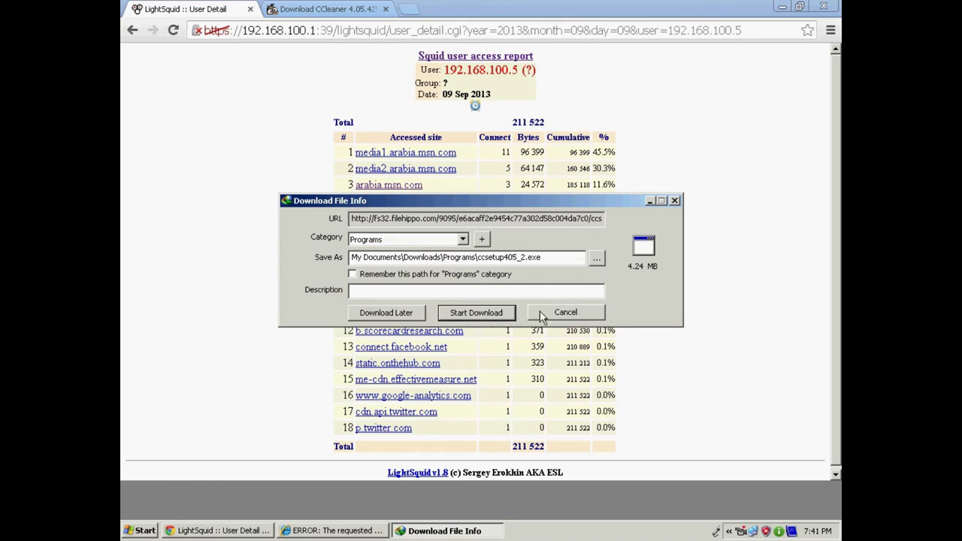
{"action": "left_click", "coordinate": [580, 313]}
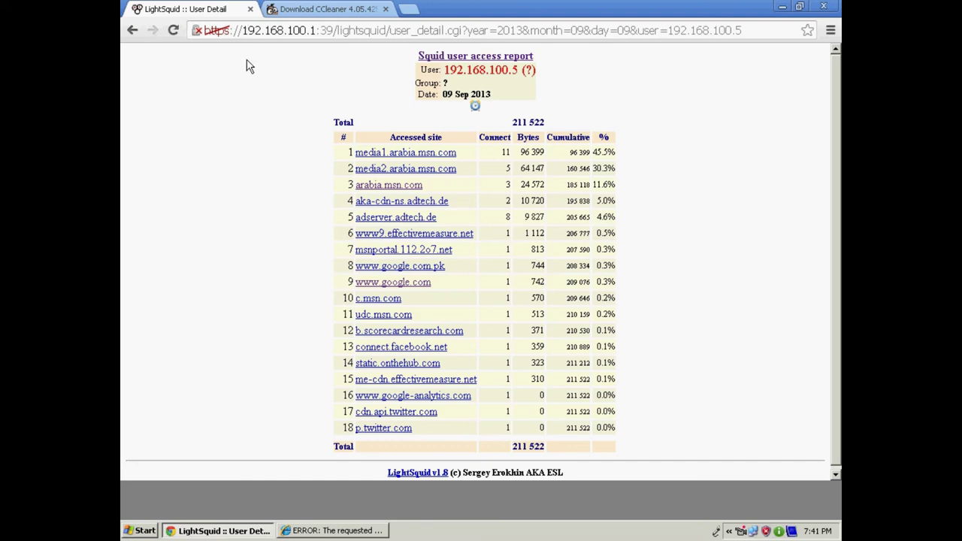
Go back to the Proxy Reports settings and run both a full and an immediate refresh of the report data
{"action": "left_click", "coordinate": [132, 32]}
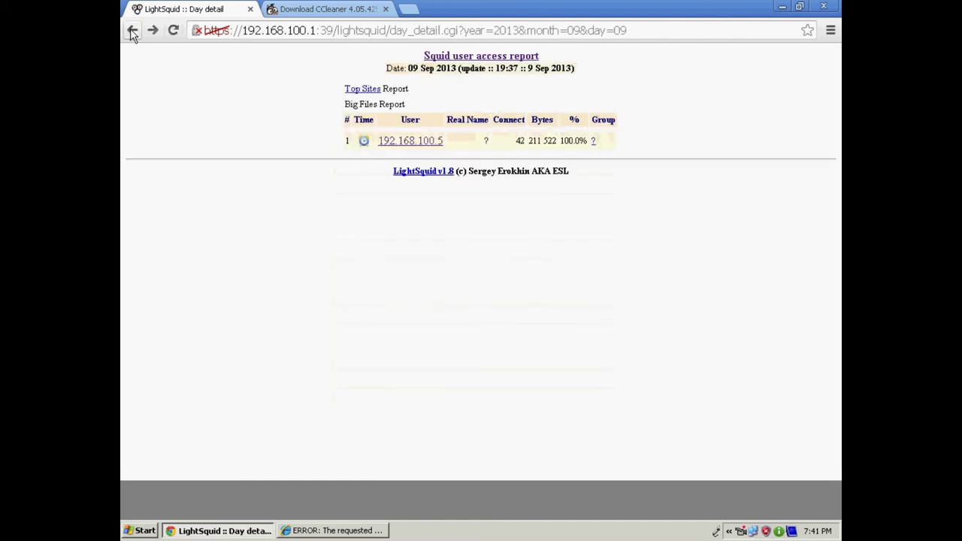
{"action": "left_click", "coordinate": [133, 32]}
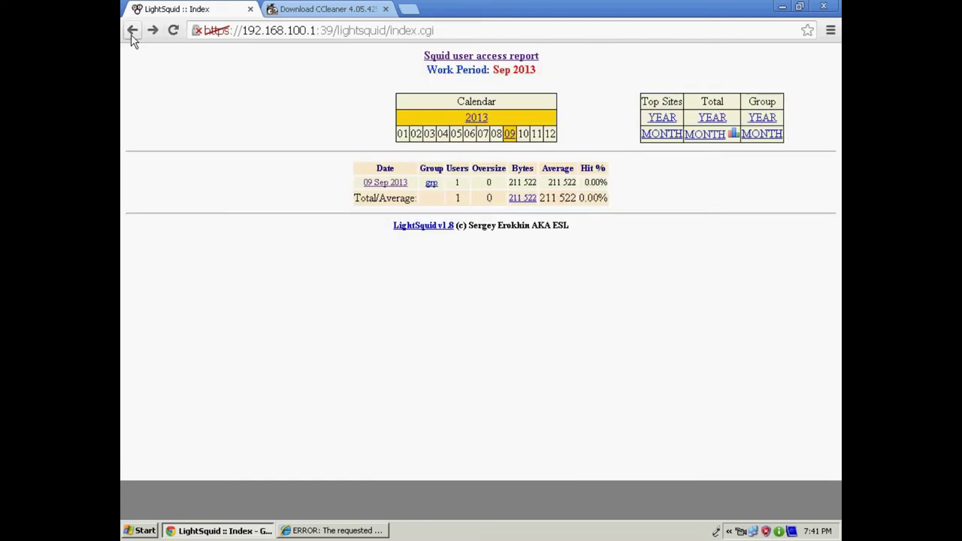
{"action": "left_click", "coordinate": [132, 31]}
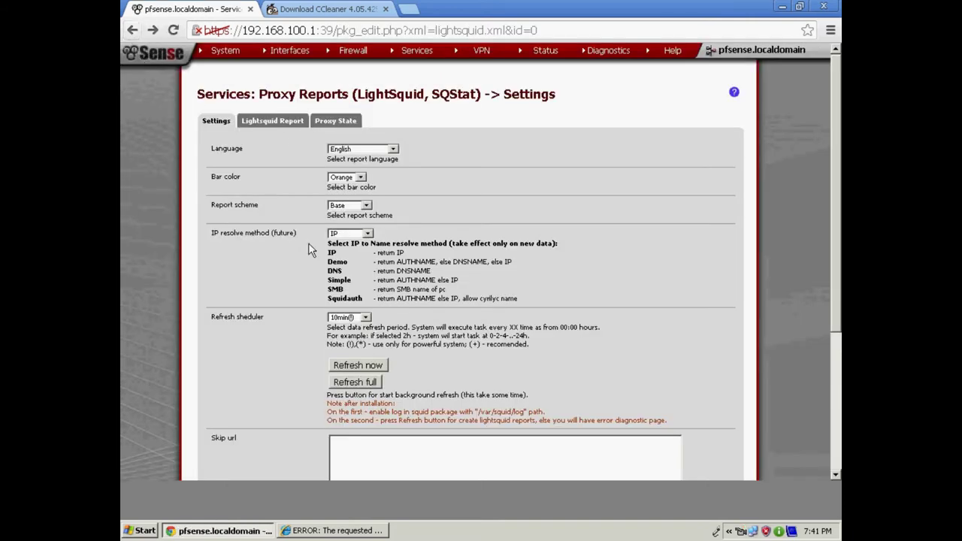
{"action": "left_click", "coordinate": [366, 388]}
{"action": "left_click", "coordinate": [375, 365]}
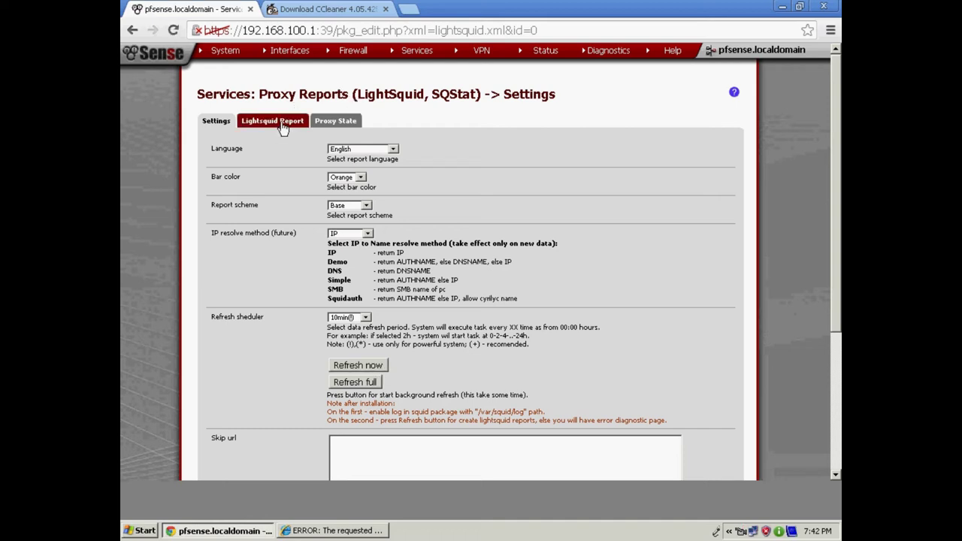
Open the refreshed Lightsquid report of 09 Sep 2013 and examine the sites accessed by user 192.168.100.5
{"action": "left_click", "coordinate": [282, 127]}
{"action": "left_click", "coordinate": [392, 185]}
{"action": "left_click", "coordinate": [413, 143]}
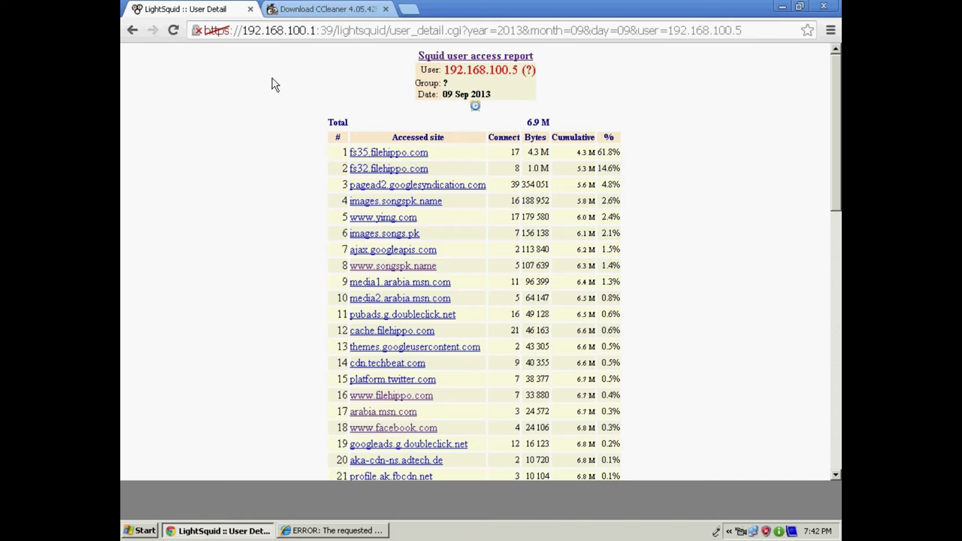
{"action": "left_click", "coordinate": [133, 30]}
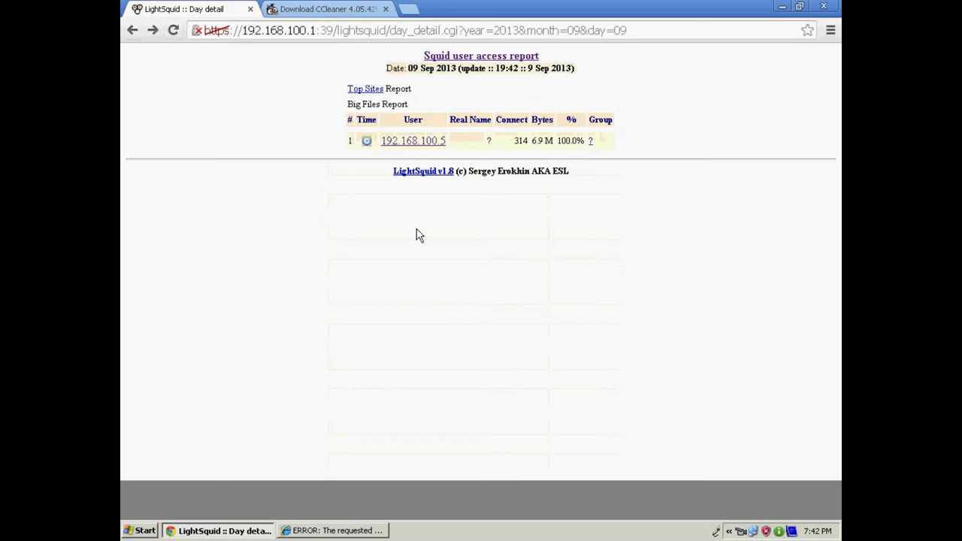
{"action": "left_click", "coordinate": [402, 145]}
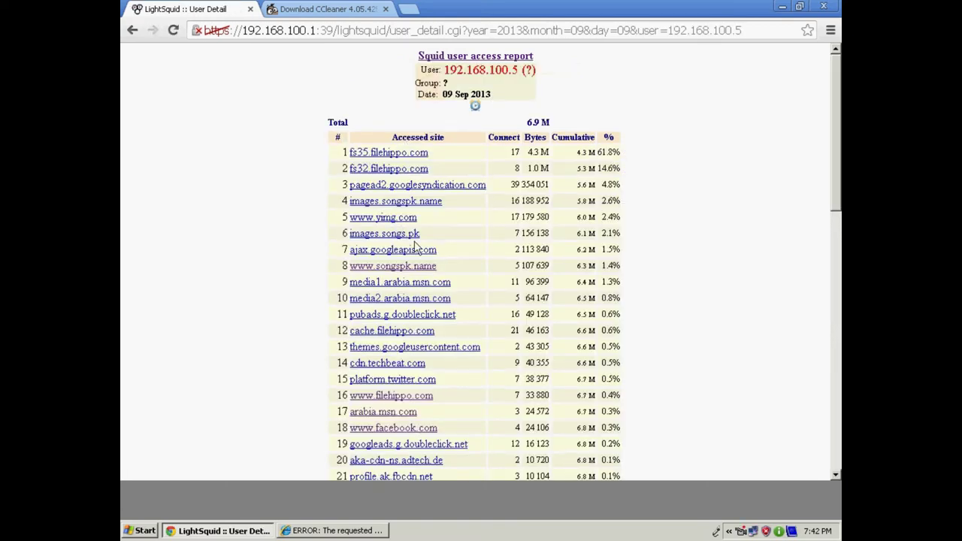
{"action": "scroll", "coordinate": [448, 446], "scroll_direction": "down", "scroll_amount": 9}
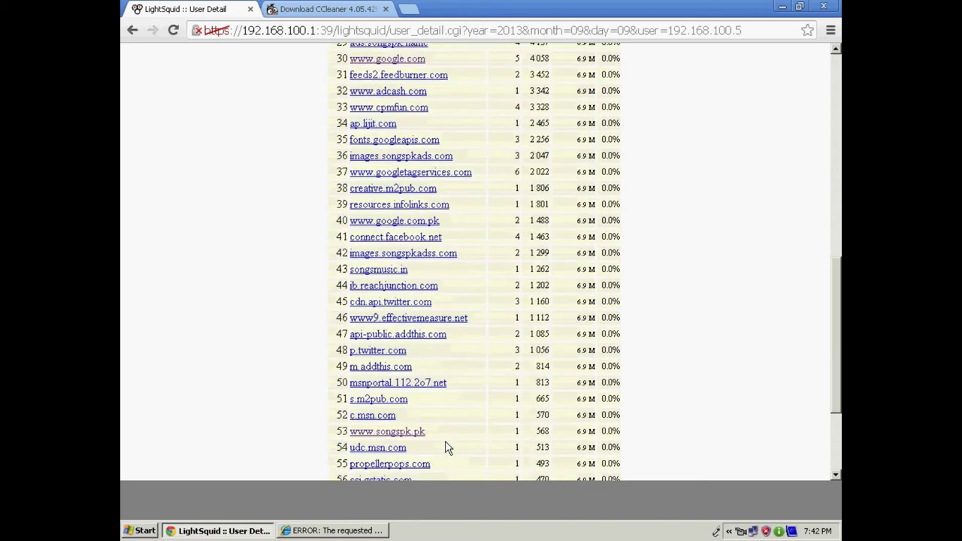
{"action": "scroll", "coordinate": [448, 446], "scroll_direction": "up", "scroll_amount": 10}
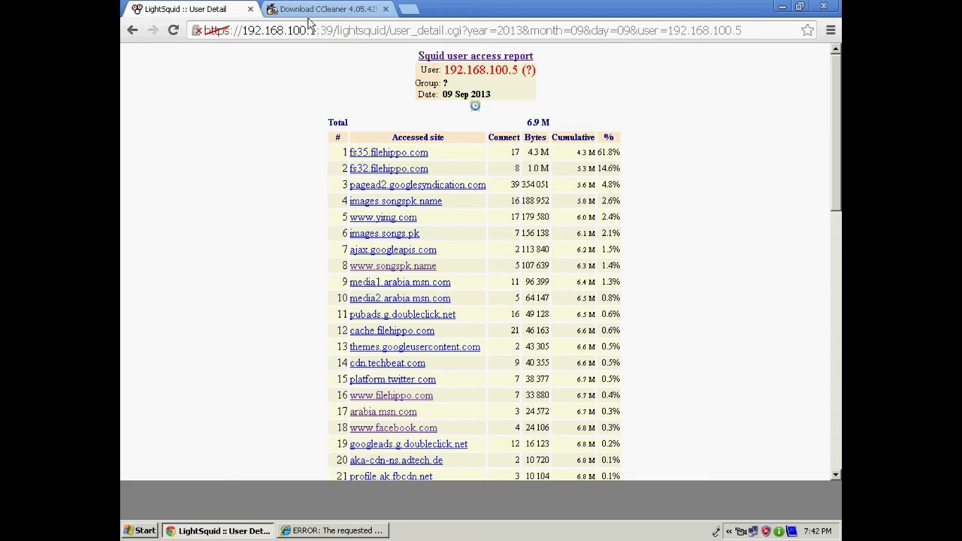
Return to the report overview, reopen the 09 Sep 2013 day, and review its Top Sites report through the end of the list
{"action": "left_click", "coordinate": [132, 30]}
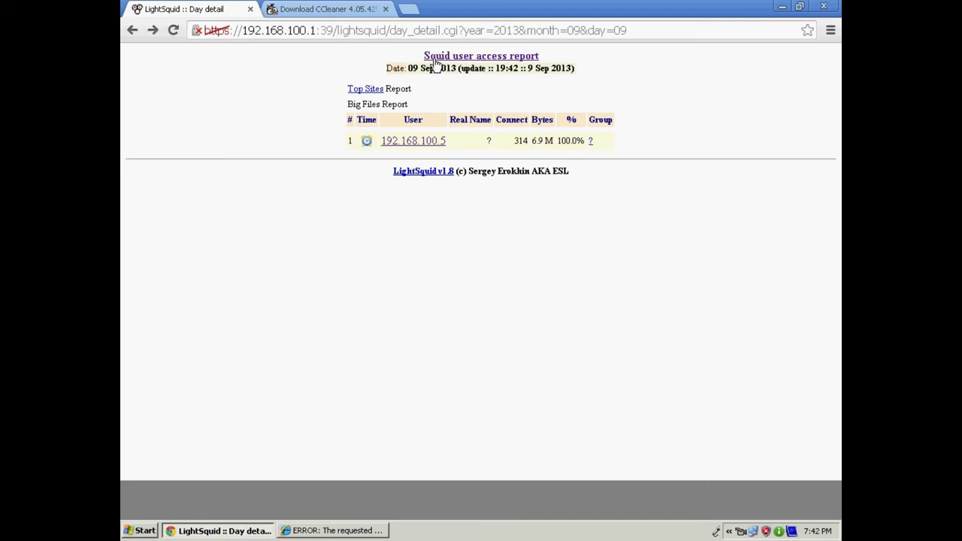
{"action": "left_click", "coordinate": [490, 60]}
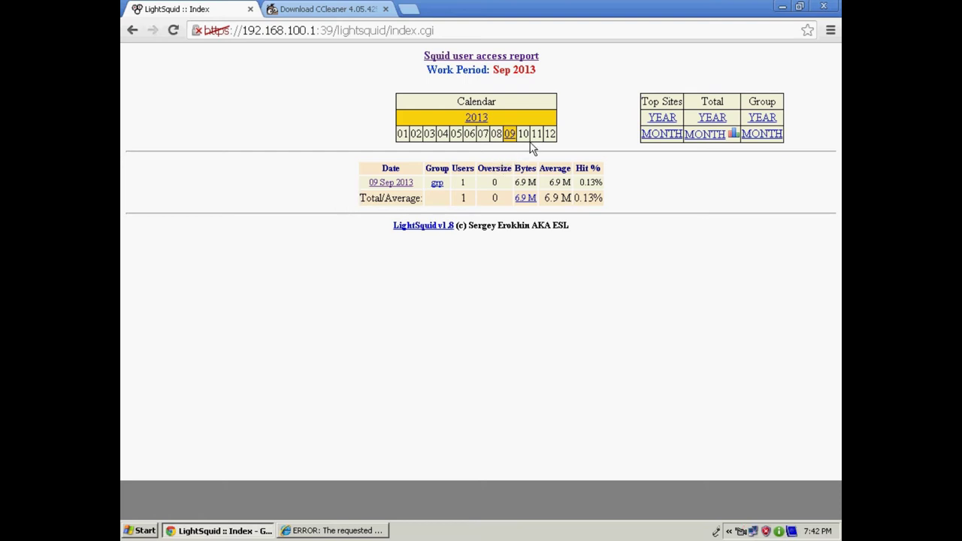
{"action": "left_click", "coordinate": [390, 183]}
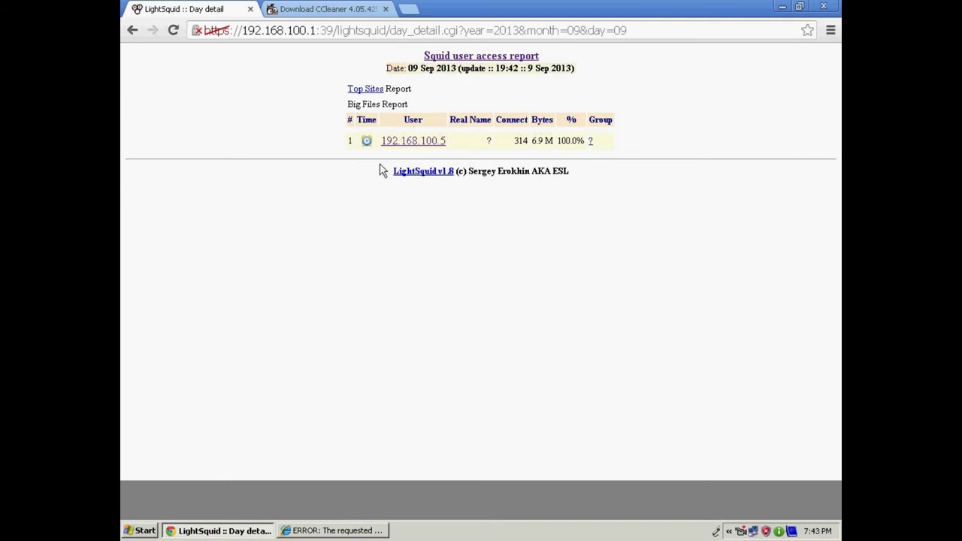
{"action": "left_click", "coordinate": [368, 91]}
{"action": "scroll", "coordinate": [440, 223], "scroll_direction": "down", "scroll_amount": 5}
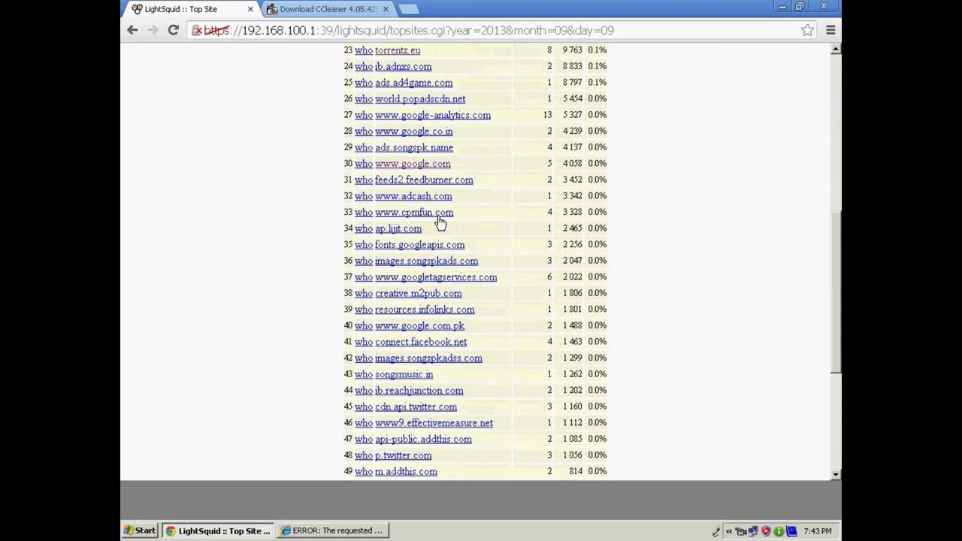
{"action": "scroll", "coordinate": [440, 223], "scroll_direction": "down", "scroll_amount": 4}
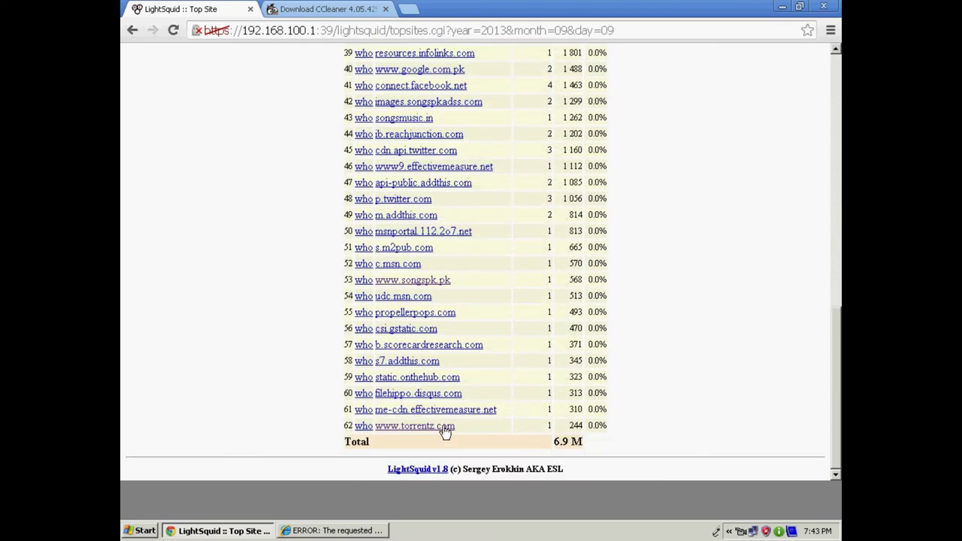
Recheck the 09 Sep 2013 Top Sites list against the CCleaner download page and return to the Lightsquid report overview
{"action": "scroll", "coordinate": [441, 429], "scroll_direction": "up", "scroll_amount": 10}
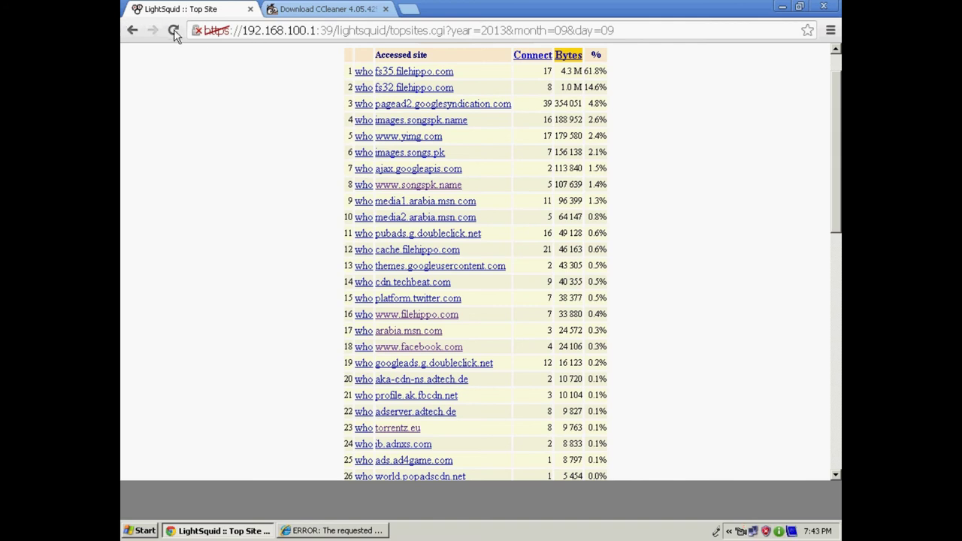
{"action": "left_click", "coordinate": [323, 9]}
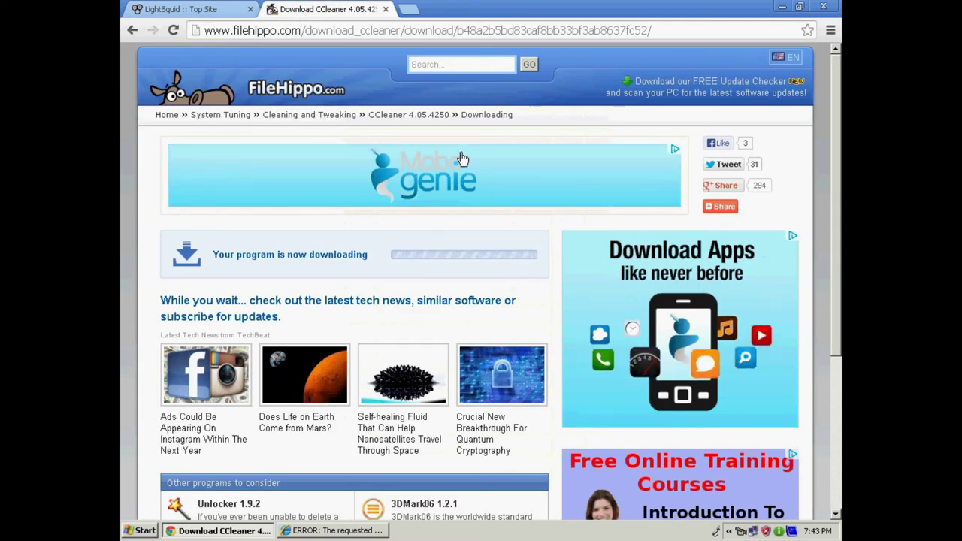
{"action": "left_click", "coordinate": [211, 11]}
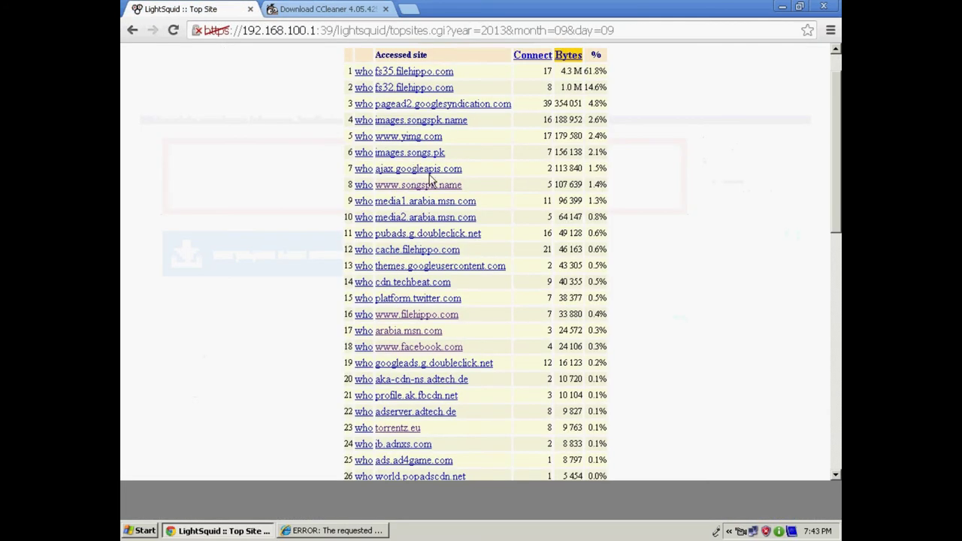
{"action": "scroll", "coordinate": [519, 301], "scroll_direction": "down", "scroll_amount": 5}
{"action": "scroll", "coordinate": [519, 300], "scroll_direction": "down", "scroll_amount": 1}
{"action": "left_click", "coordinate": [132, 30]}
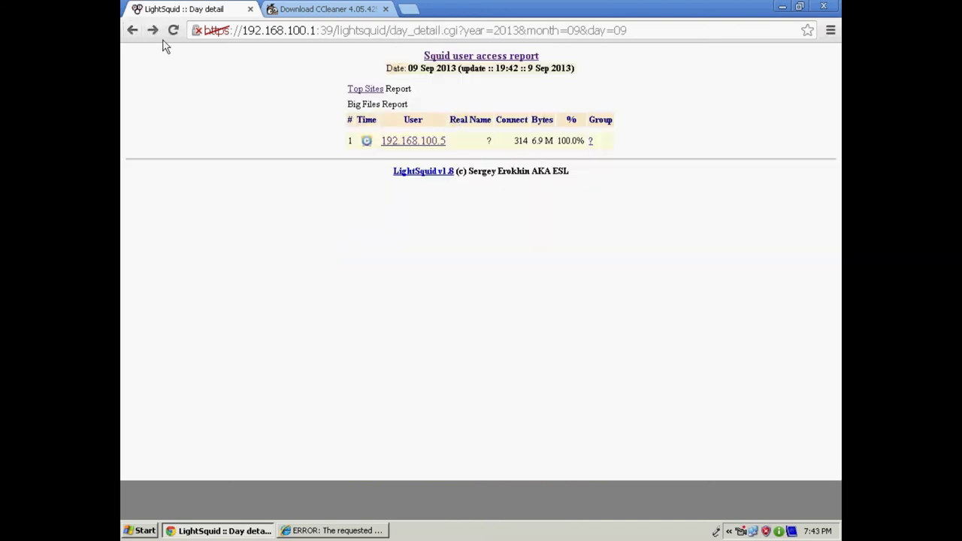
{"action": "left_click", "coordinate": [131, 30]}
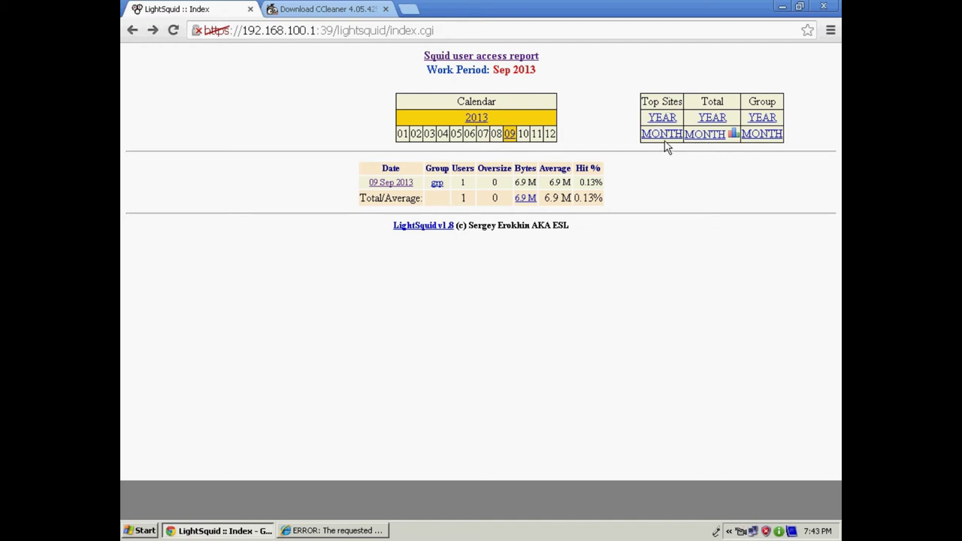
Go back to the Proxy Reports settings and run an immediate refresh of the report data
{"action": "left_click", "coordinate": [134, 32]}
{"action": "left_click", "coordinate": [131, 30]}
{"action": "left_click", "coordinate": [132, 32]}
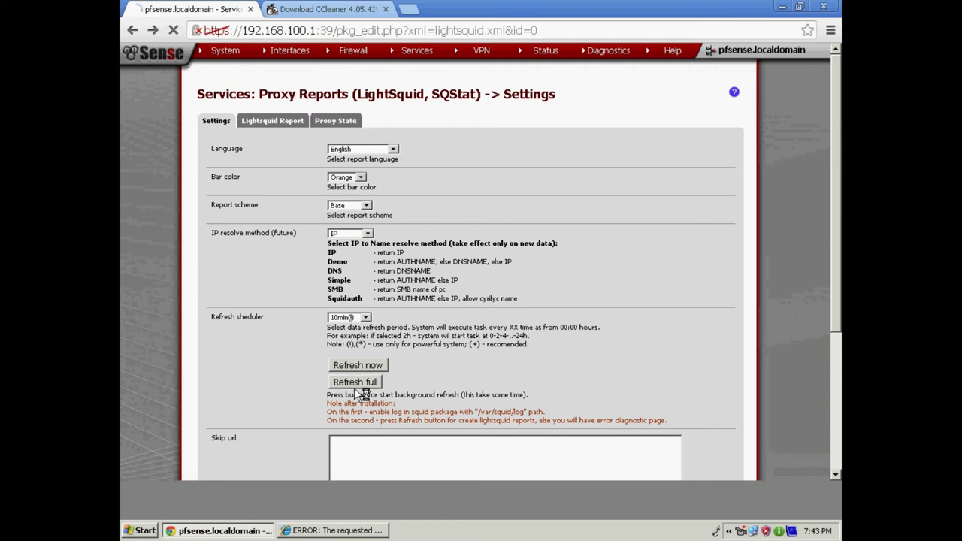
{"action": "left_click", "coordinate": [375, 366]}
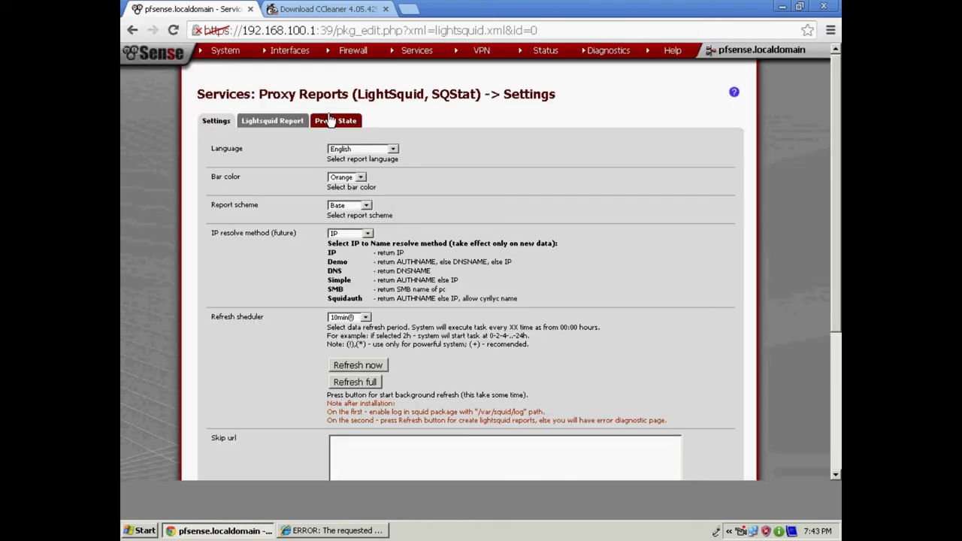
Open the real-time proxy state page, look at the CCleaner download page, and return to the proxy state
{"action": "left_click", "coordinate": [331, 123]}
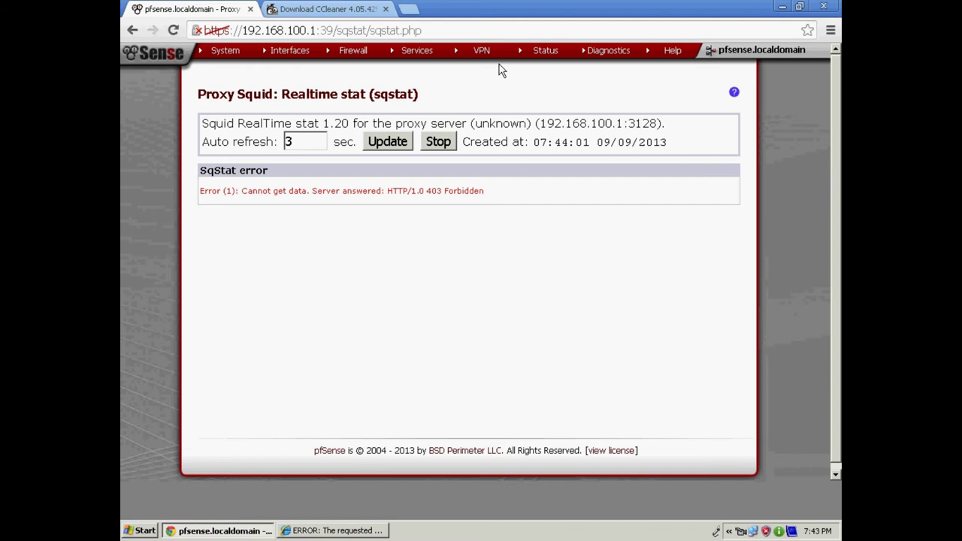
{"action": "left_click", "coordinate": [334, 10]}
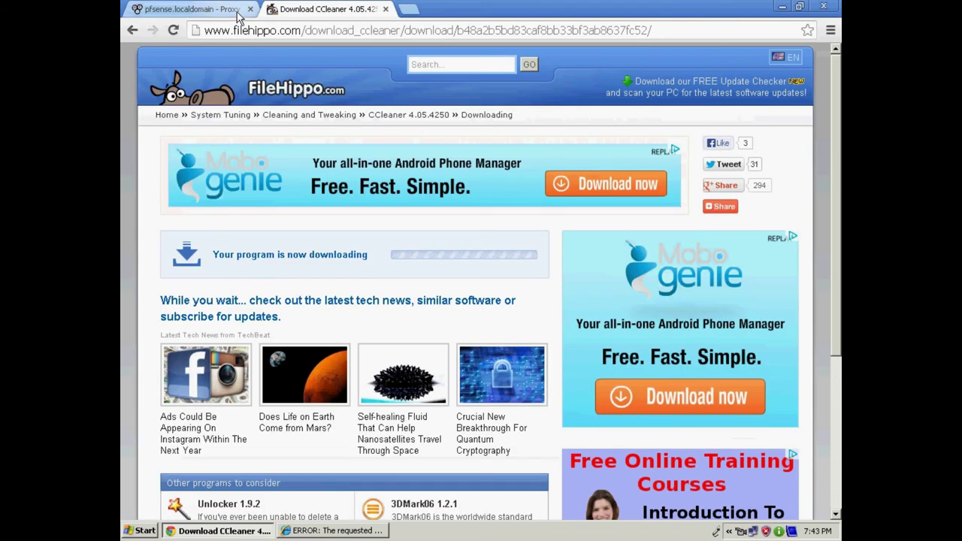
{"action": "left_click", "coordinate": [192, 9]}
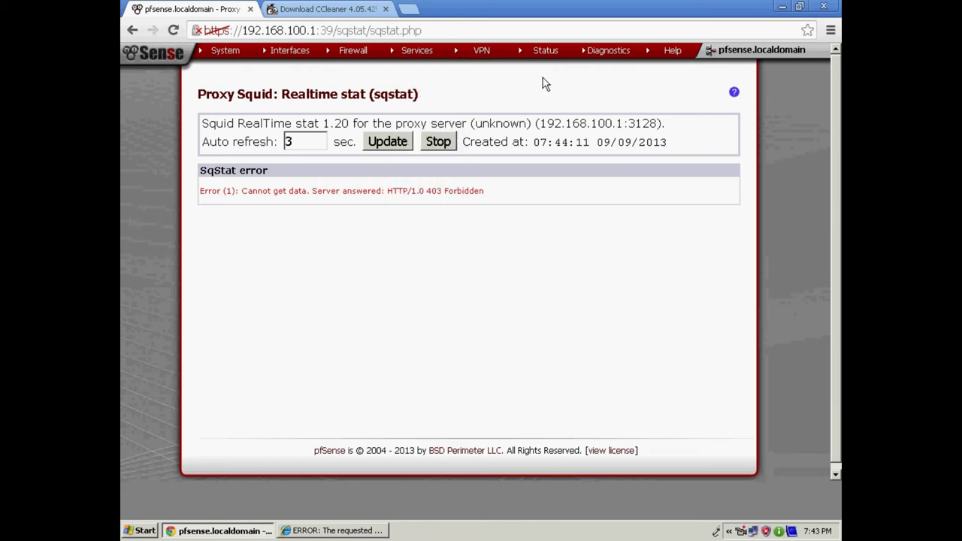
Check the status dashboard, and stop and start the squid proxy service from the services status page
{"action": "mouse_move", "coordinate": [545, 54]}
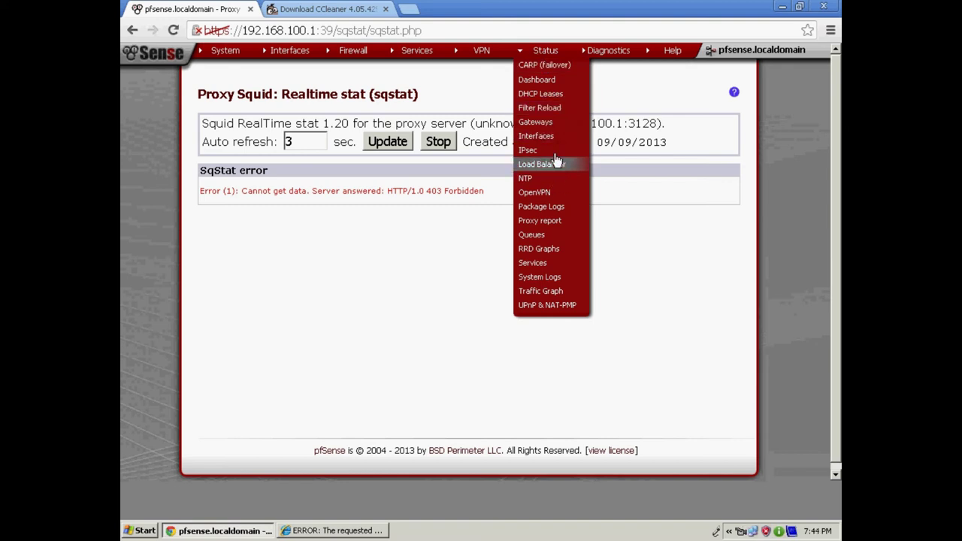
{"action": "mouse_move", "coordinate": [592, 56]}
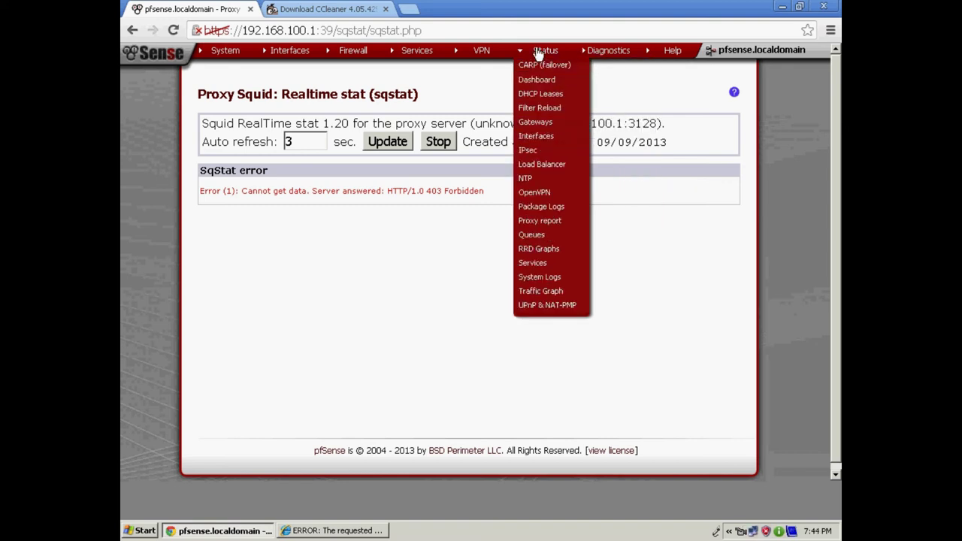
{"action": "left_click", "coordinate": [536, 80]}
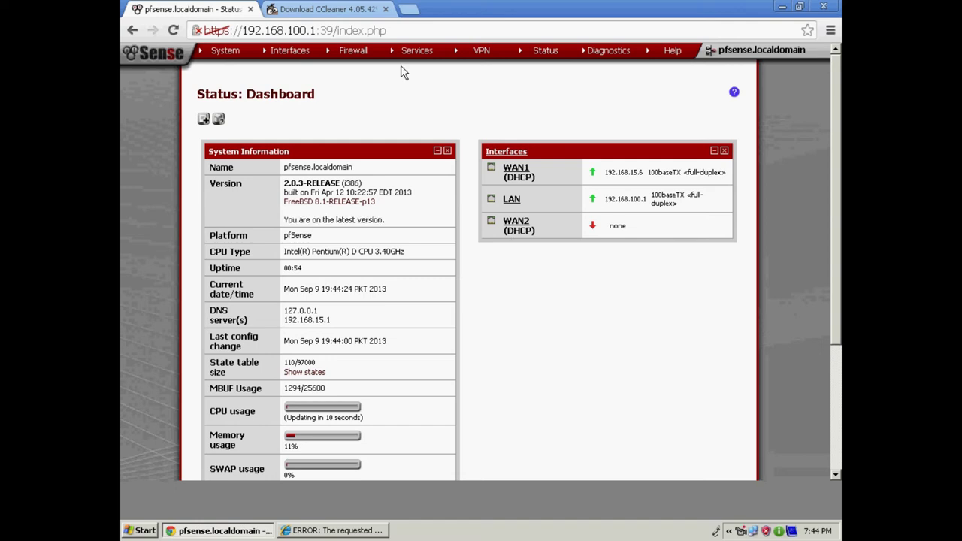
{"action": "mouse_move", "coordinate": [546, 52]}
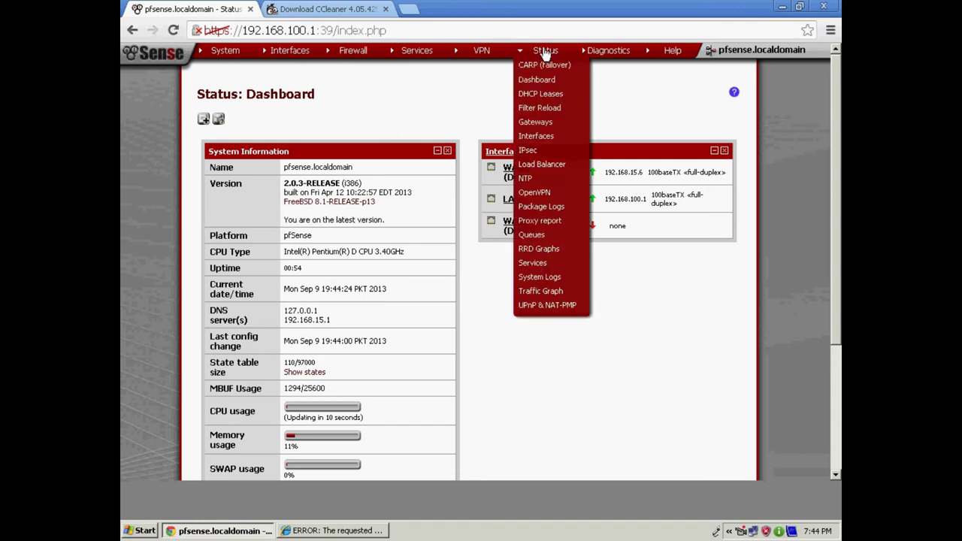
{"action": "left_click", "coordinate": [540, 262]}
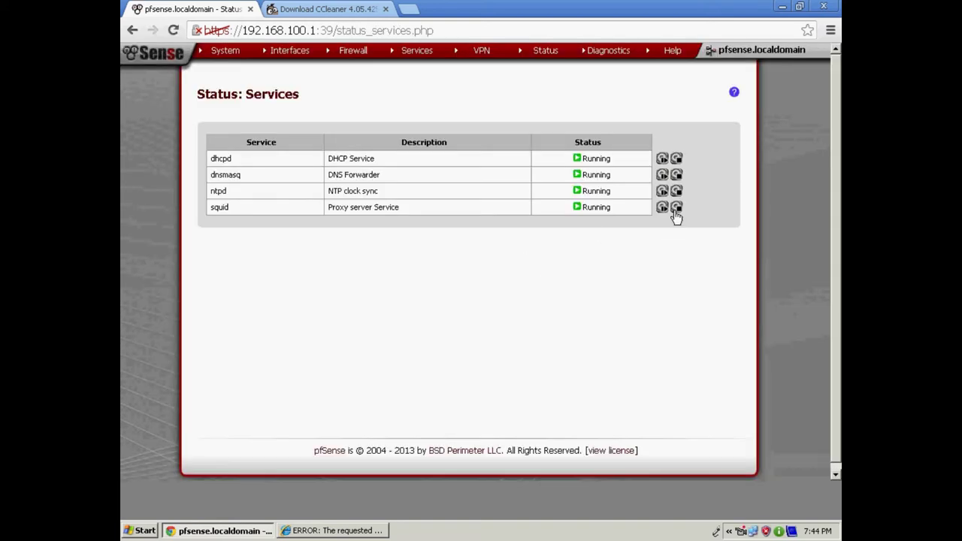
{"action": "left_click", "coordinate": [677, 211]}
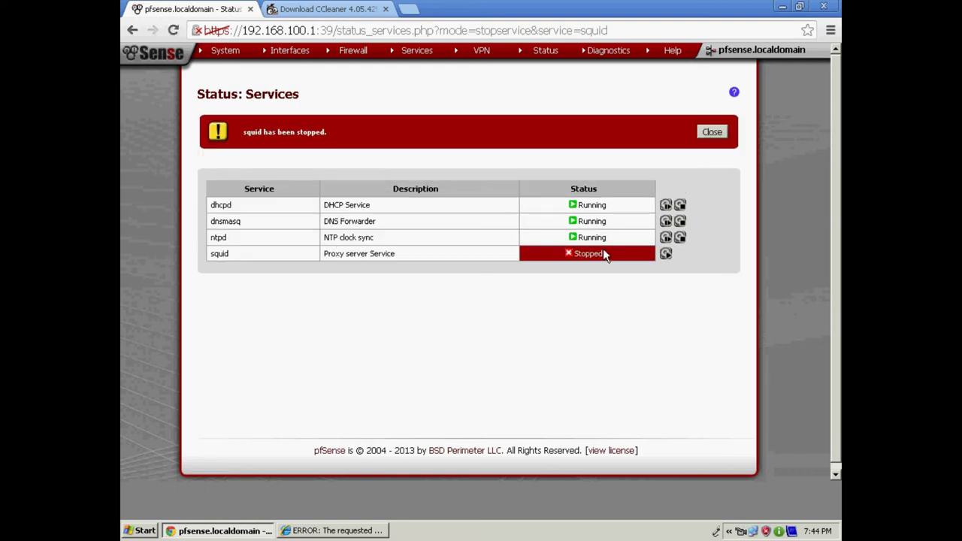
{"action": "left_click", "coordinate": [665, 253]}
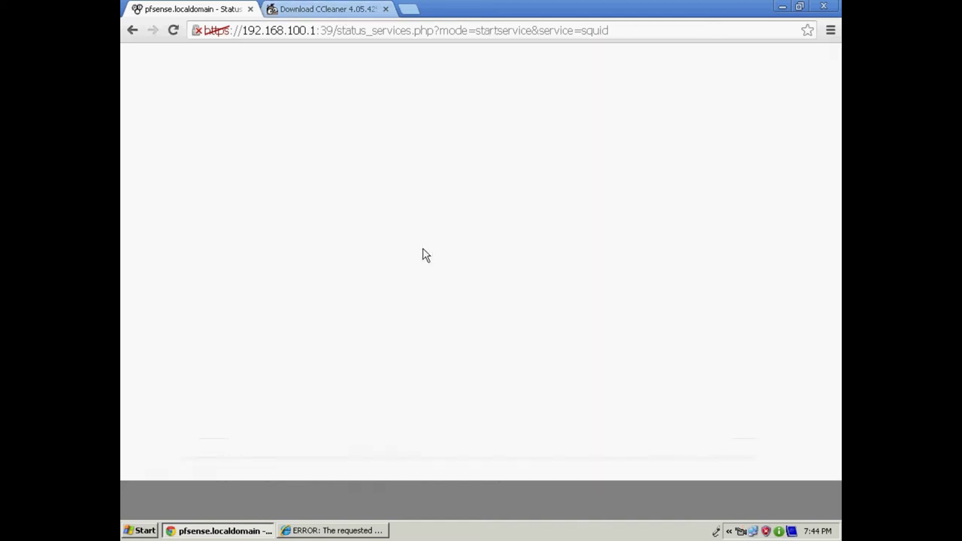
{"action": "left_click", "coordinate": [706, 134]}
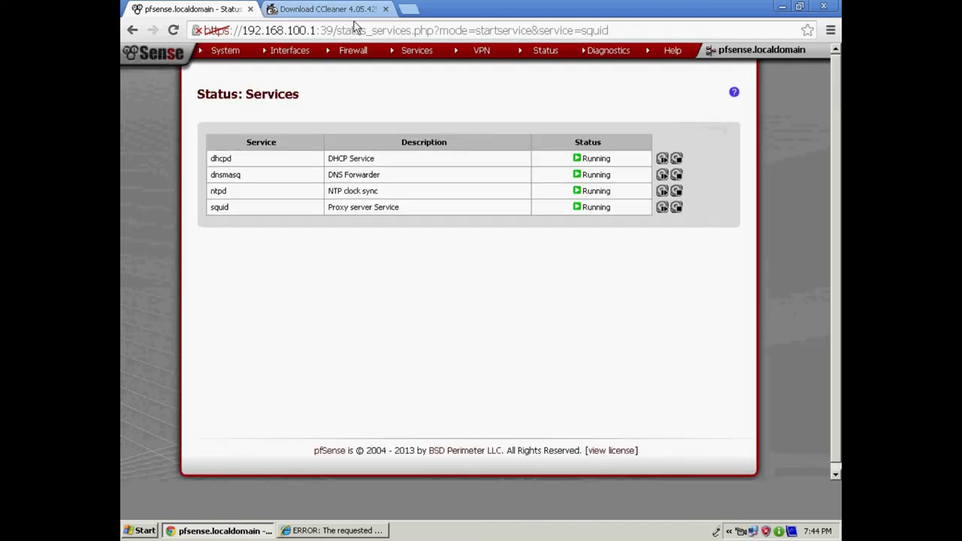
Return to the FileHippo home page and start downloading the latest version of iTunes 11.0.5 (32-bit)
{"action": "left_click", "coordinate": [323, 9]}
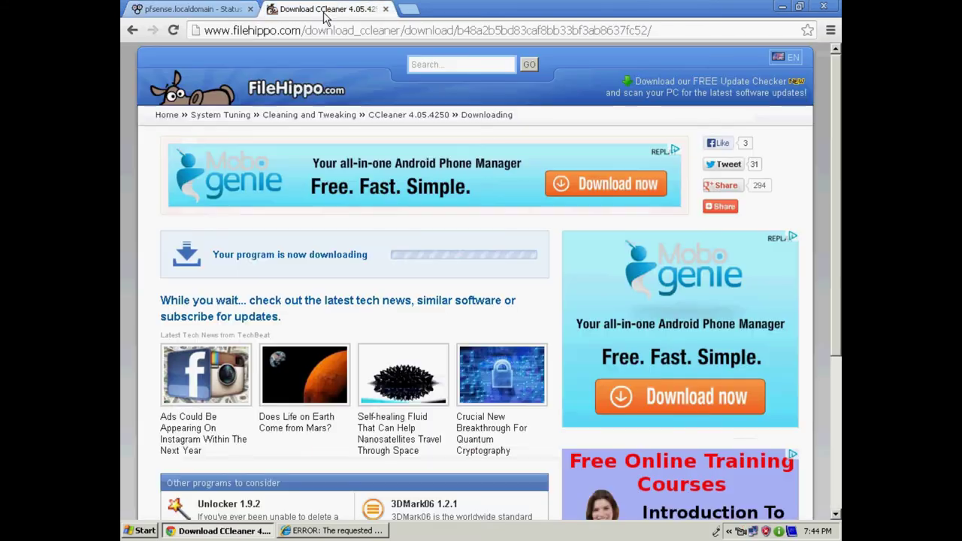
{"action": "left_click", "coordinate": [131, 31]}
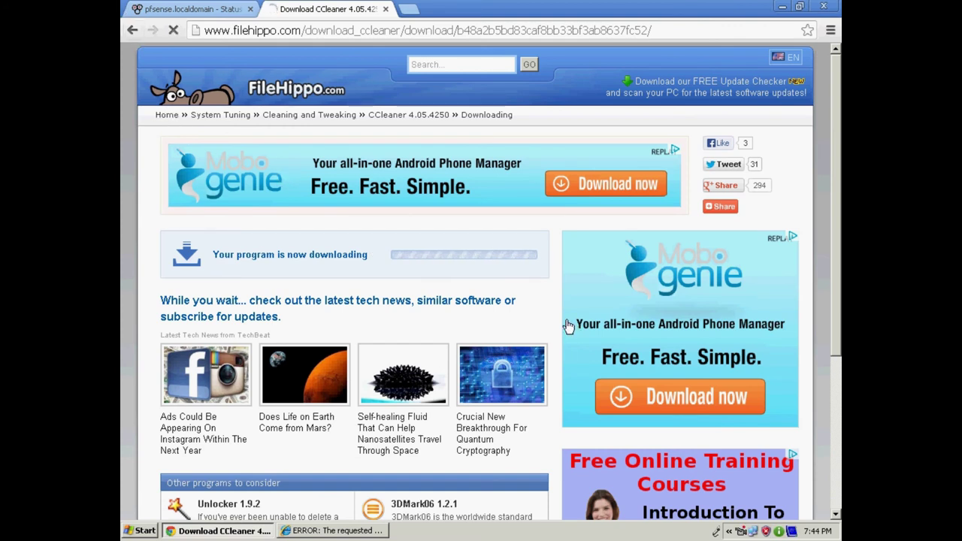
{"action": "scroll", "coordinate": [763, 367], "scroll_direction": "down", "scroll_amount": 2}
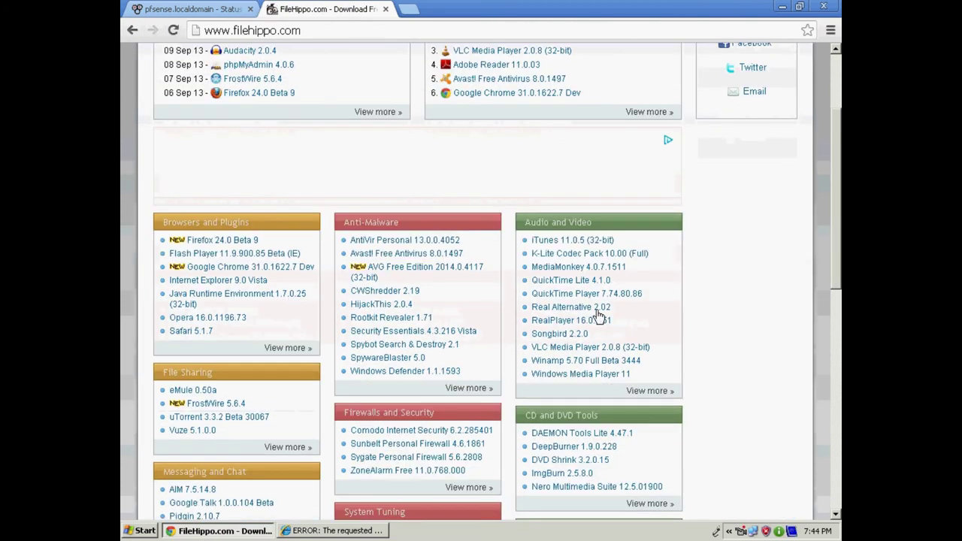
{"action": "left_click", "coordinate": [549, 240]}
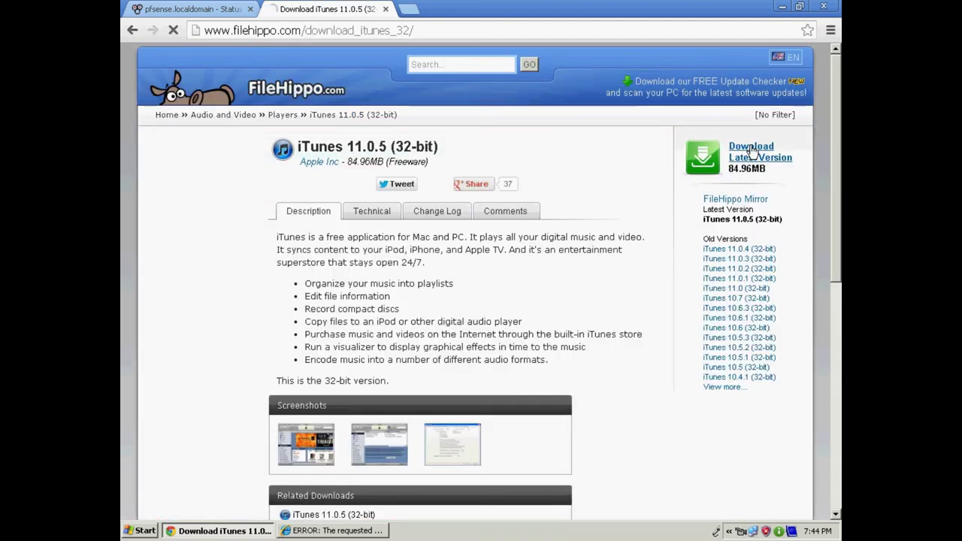
{"action": "left_click", "coordinate": [751, 151]}
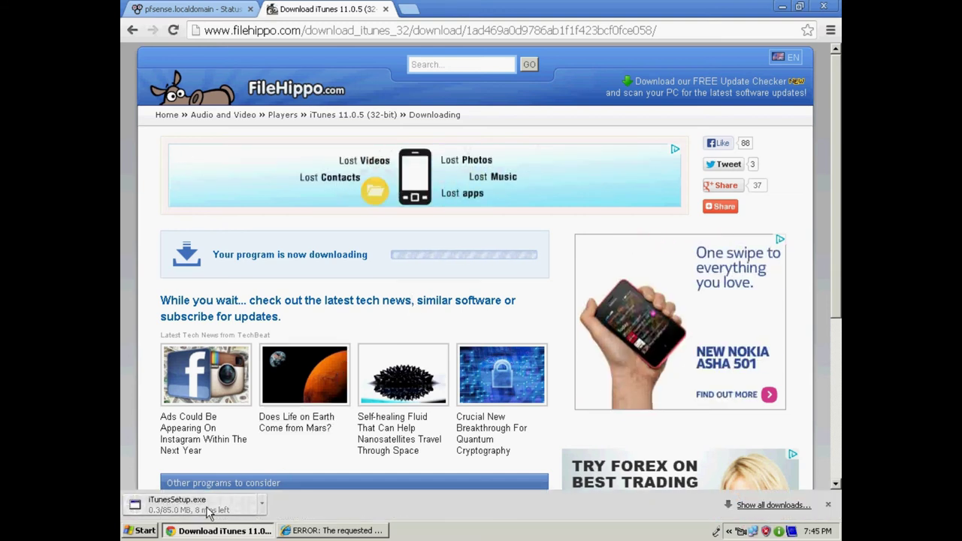
Switch back to pfSense, reopen the real-time proxy state from the proxy report, and update its statistics
{"action": "left_click", "coordinate": [169, 14]}
{"action": "mouse_move", "coordinate": [526, 51]}
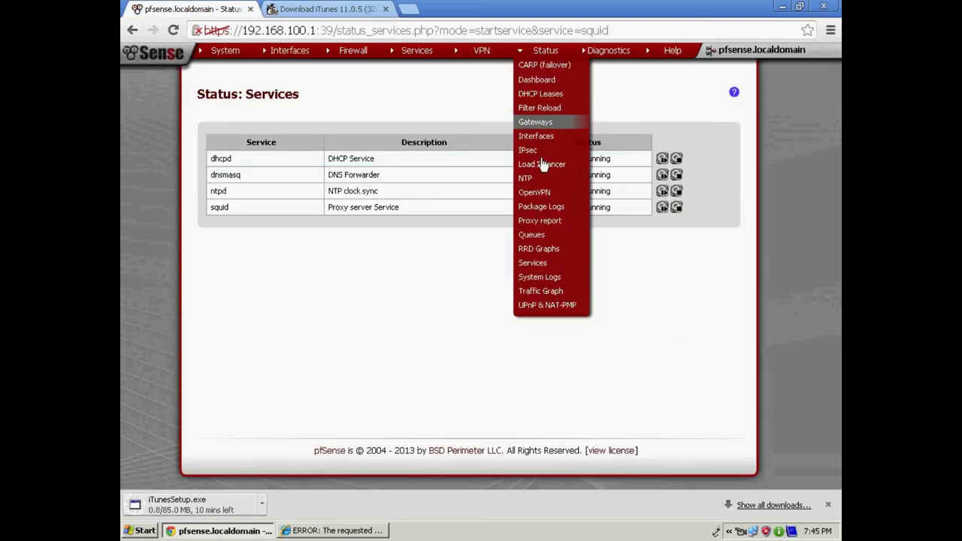
{"action": "left_click", "coordinate": [551, 220]}
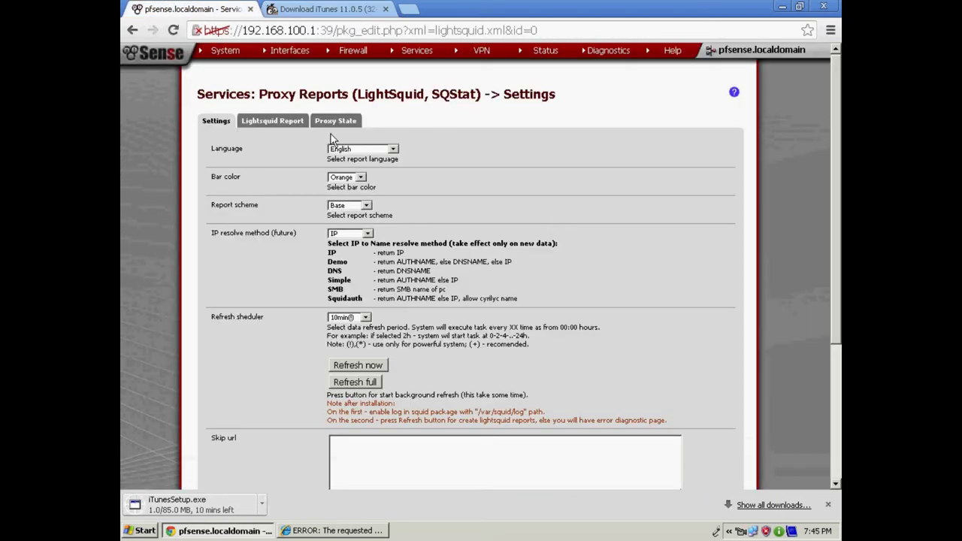
{"action": "left_click", "coordinate": [335, 124]}
{"action": "left_click", "coordinate": [402, 148]}
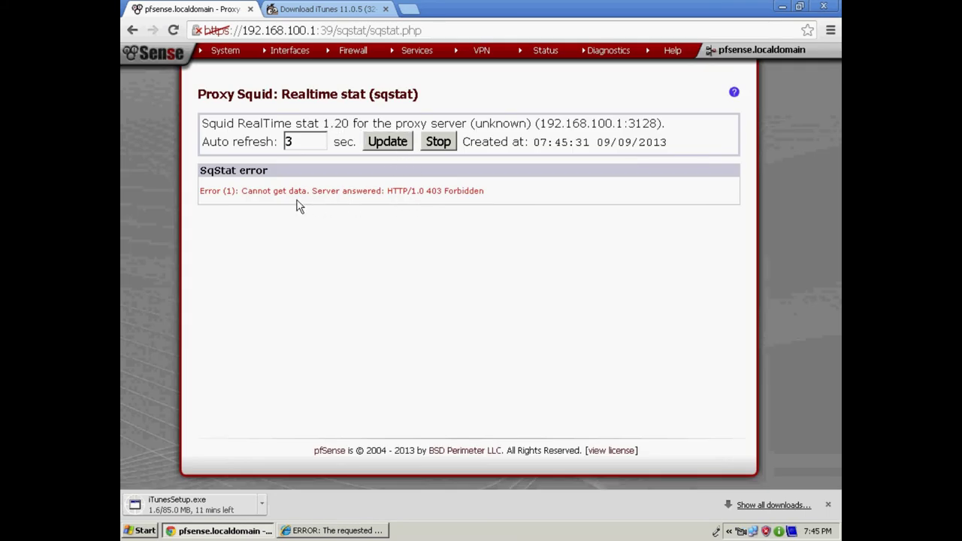
Set the log store directory to /var/squid/log in the proxy server's general settings and save the change
{"action": "mouse_move", "coordinate": [417, 51]}
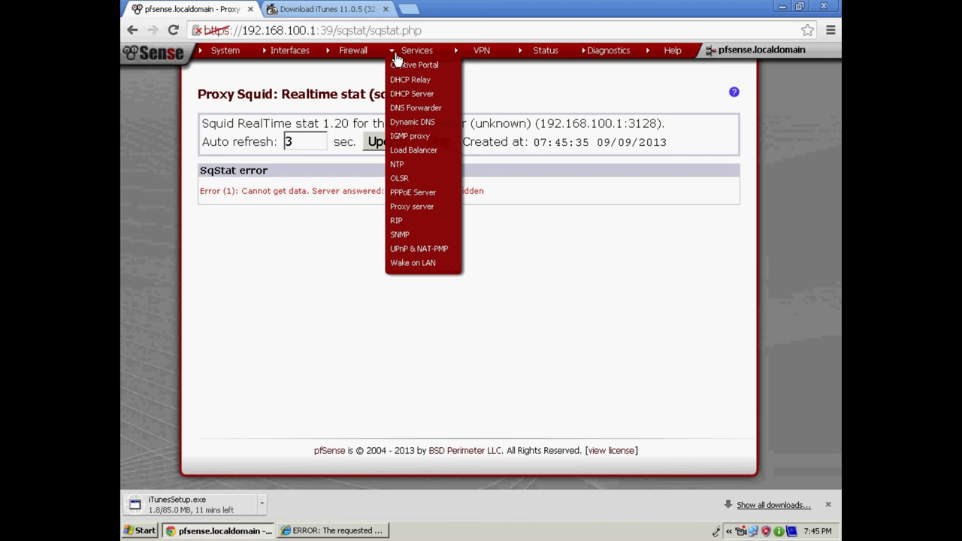
{"action": "left_click", "coordinate": [419, 207]}
{"action": "scroll", "coordinate": [508, 260], "scroll_direction": "down", "scroll_amount": 1}
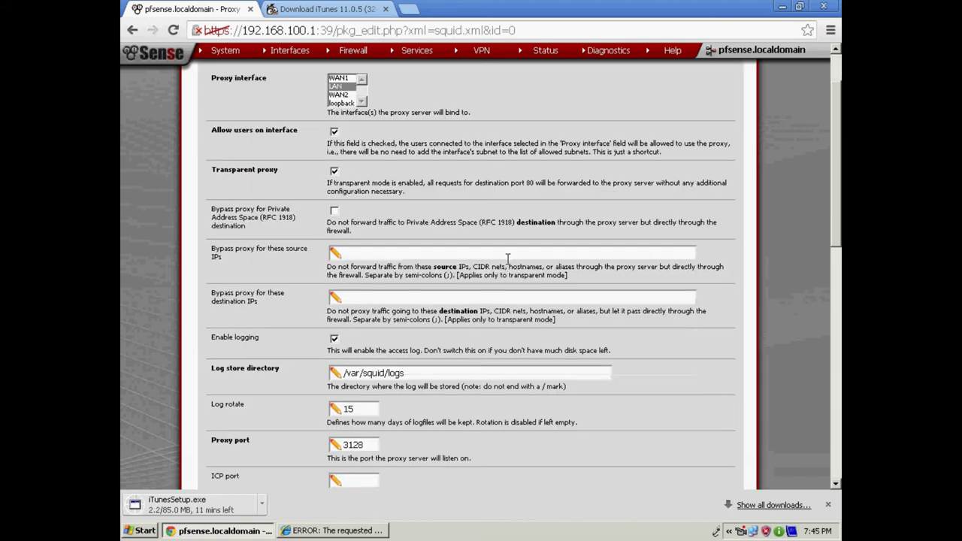
{"action": "scroll", "coordinate": [565, 291], "scroll_direction": "down", "scroll_amount": 1}
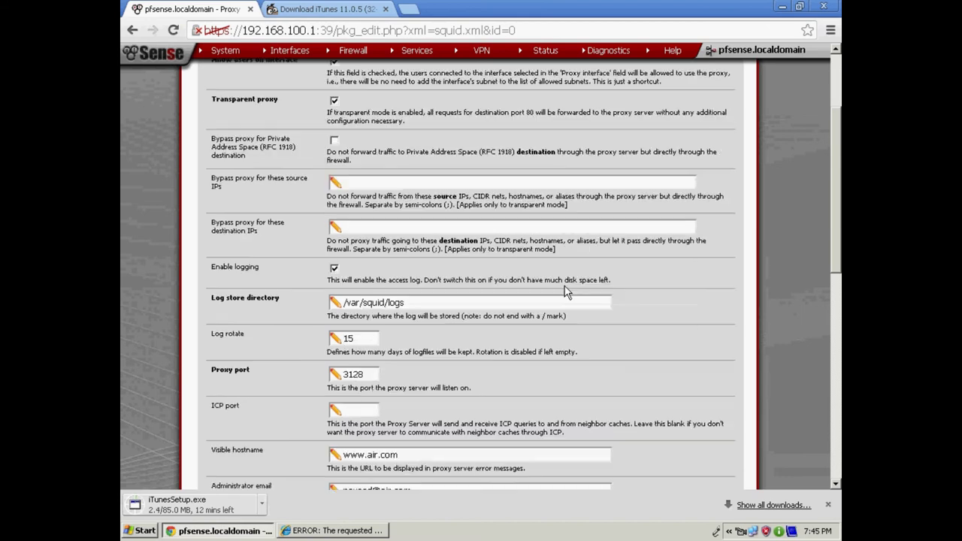
{"action": "left_click", "coordinate": [414, 303]}
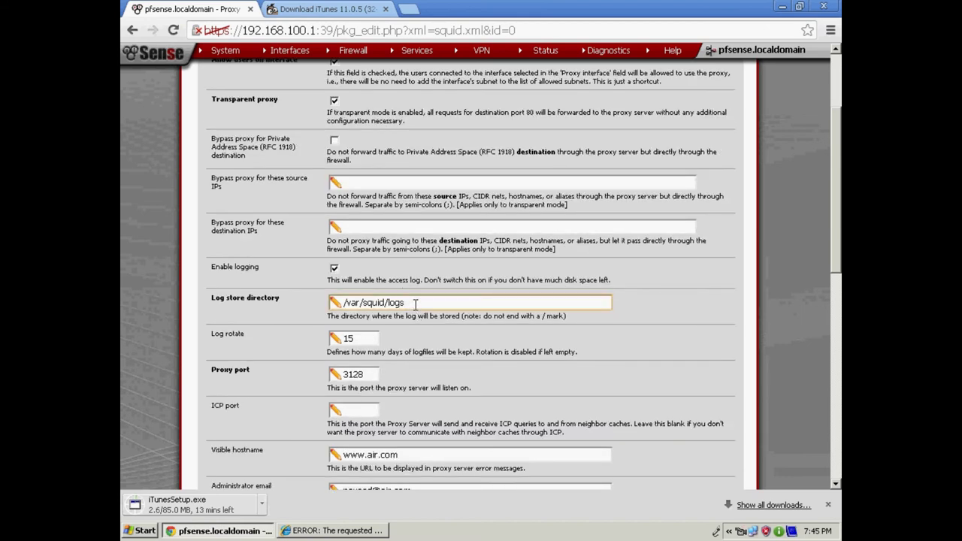
{"action": "key", "text": "BackSpace"}
{"action": "left_click", "coordinate": [674, 302]}
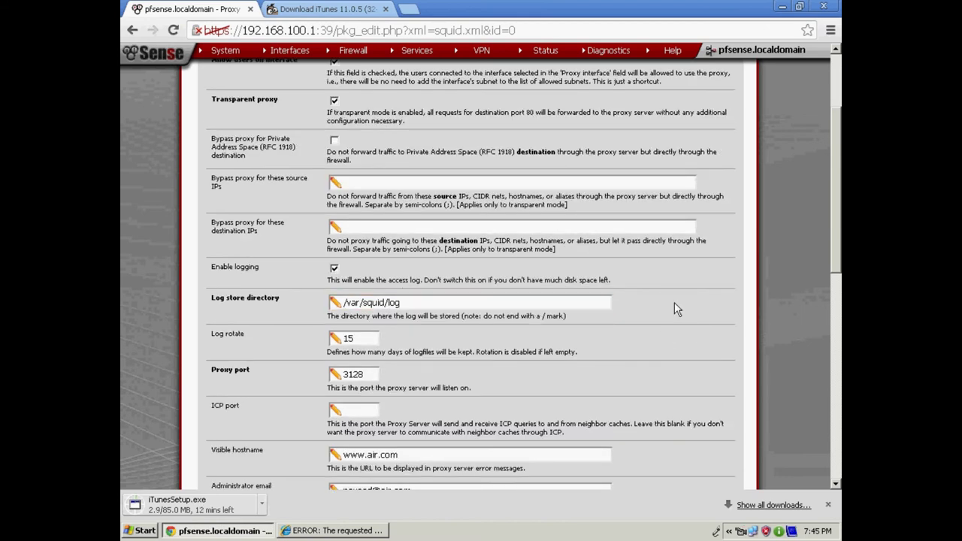
{"action": "scroll", "coordinate": [605, 353], "scroll_direction": "down", "scroll_amount": 8}
{"action": "left_click", "coordinate": [344, 344]}
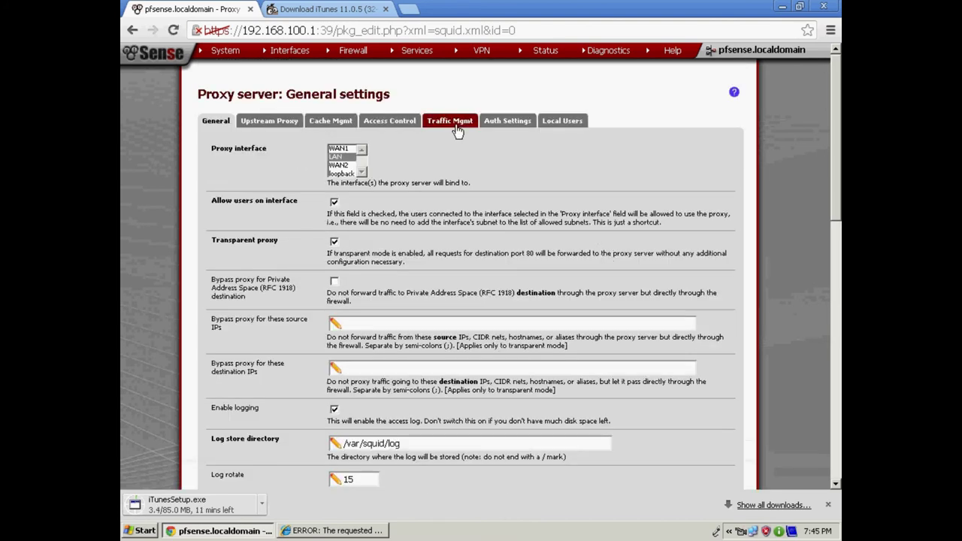
Examine the proxy server's cache management and traffic management settings
{"action": "left_click", "coordinate": [340, 126]}
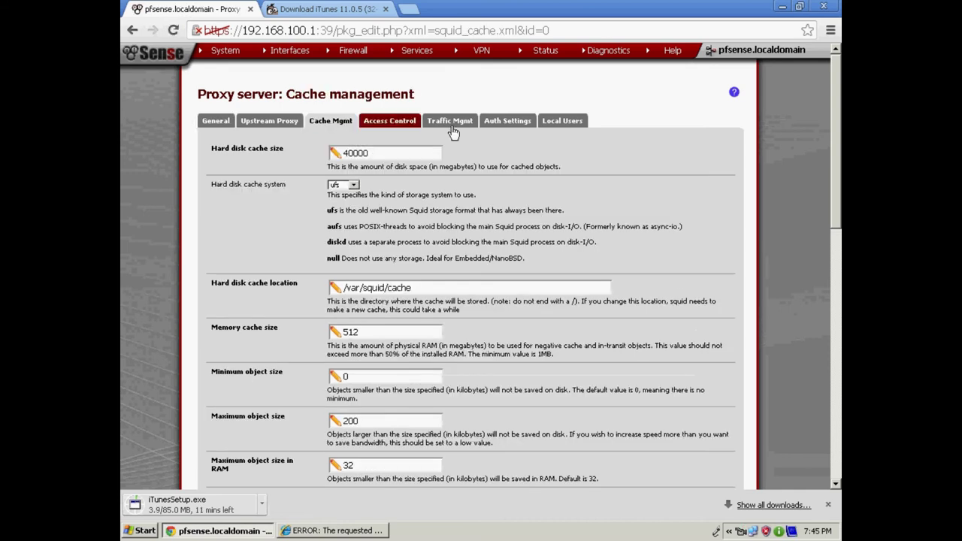
{"action": "scroll", "coordinate": [505, 203], "scroll_direction": "down", "scroll_amount": 4}
{"action": "scroll", "coordinate": [503, 201], "scroll_direction": "up", "scroll_amount": 4}
{"action": "left_click", "coordinate": [443, 126]}
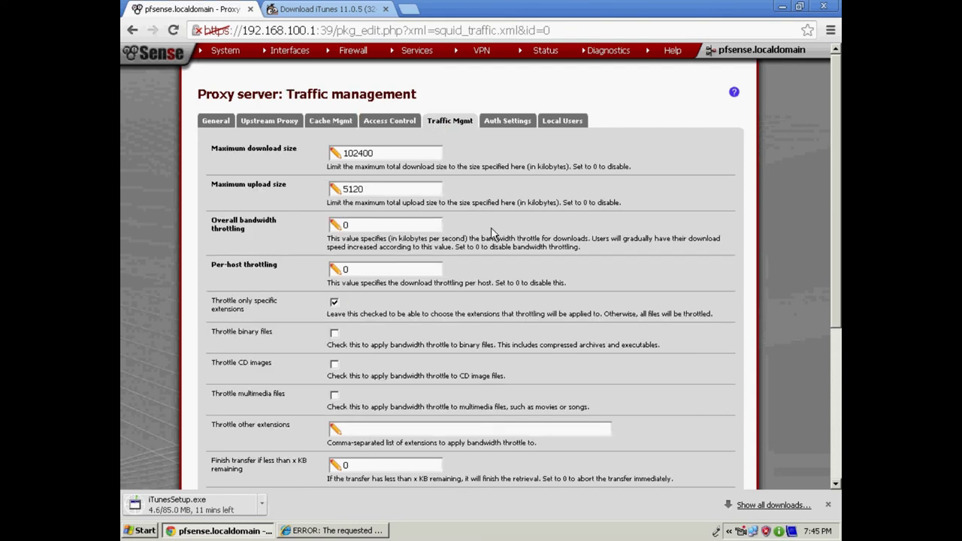
{"action": "scroll", "coordinate": [490, 227], "scroll_direction": "down", "scroll_amount": 1}
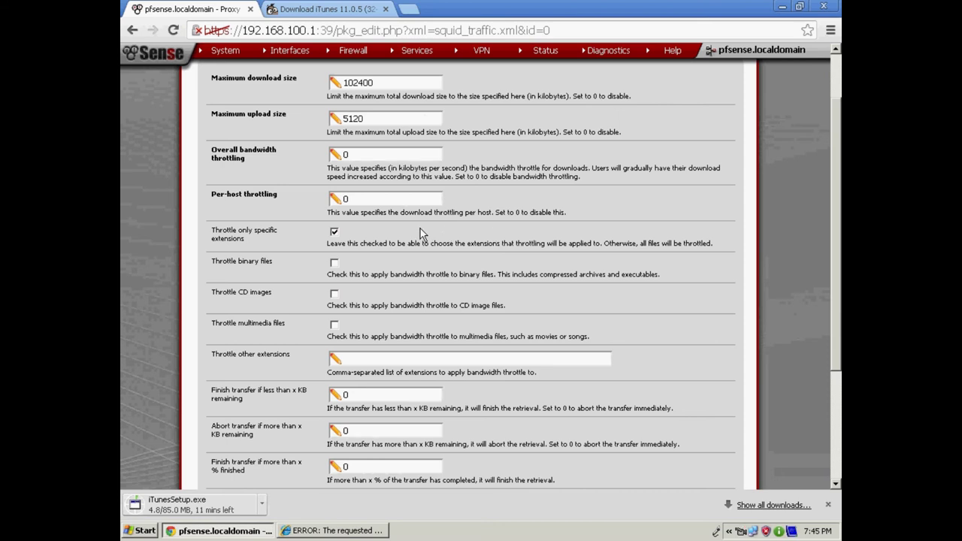
Reopen the real-time proxy state from the proxy report and cancel the iTunesSetup.exe download
{"action": "scroll", "coordinate": [444, 236], "scroll_direction": "down", "scroll_amount": 2}
{"action": "scroll", "coordinate": [443, 237], "scroll_direction": "up", "scroll_amount": 2}
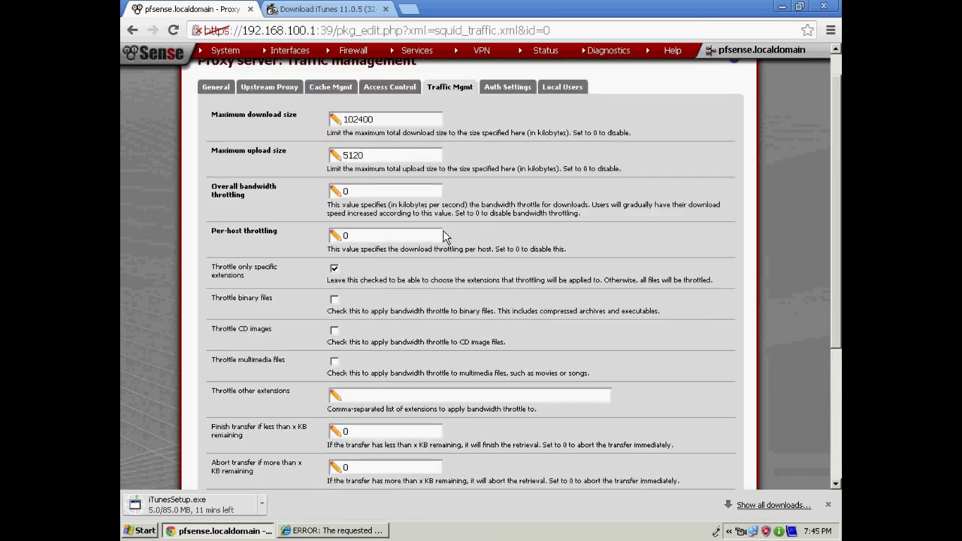
{"action": "scroll", "coordinate": [444, 237], "scroll_direction": "up", "scroll_amount": 1}
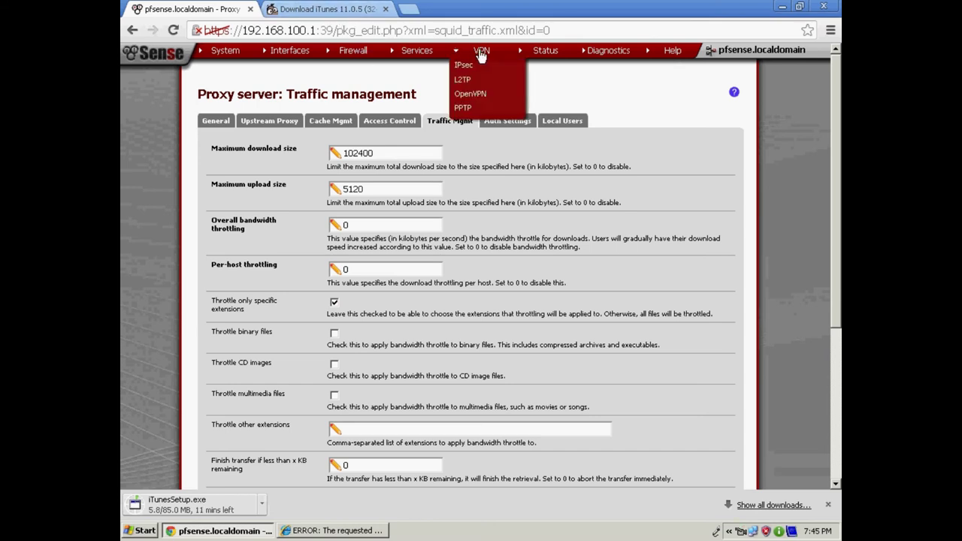
{"action": "mouse_move", "coordinate": [547, 52]}
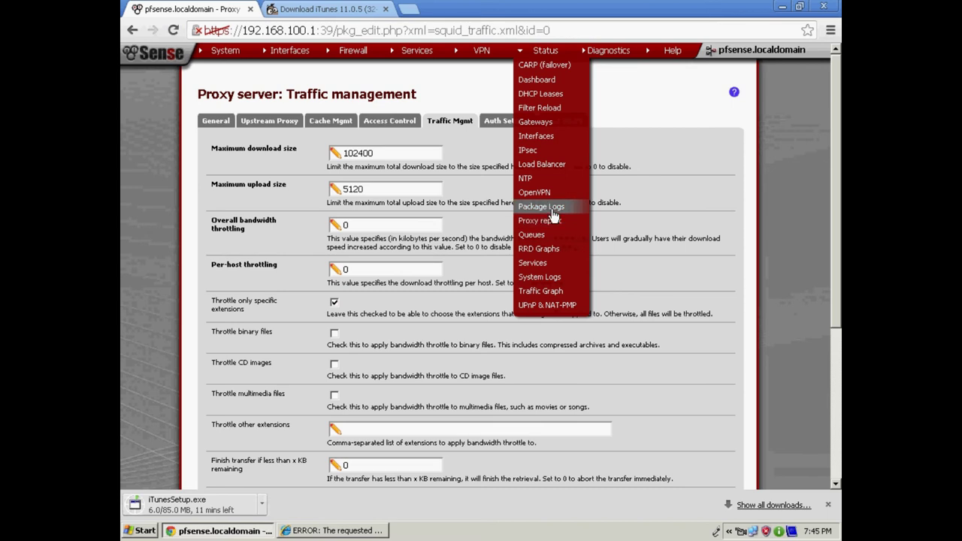
{"action": "left_click", "coordinate": [558, 229]}
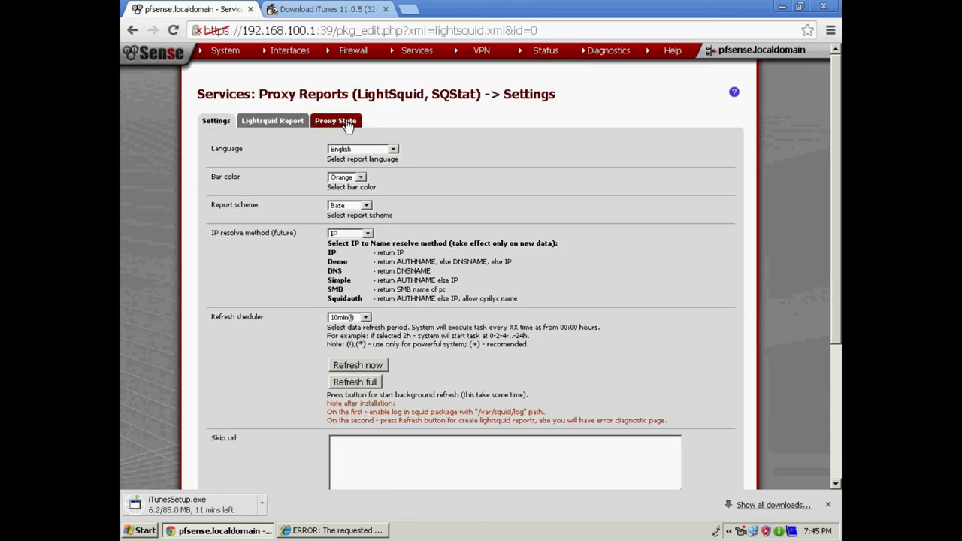
{"action": "left_click", "coordinate": [345, 124]}
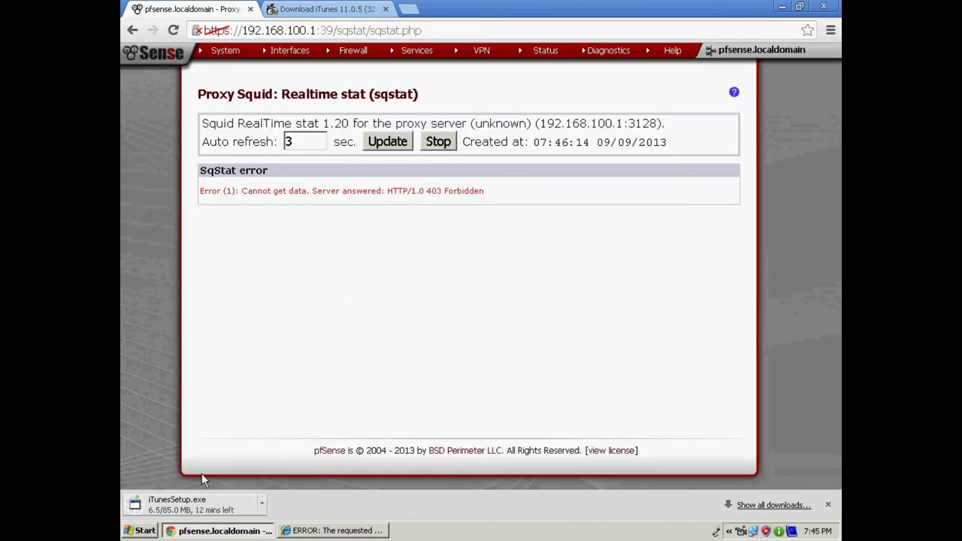
{"action": "left_click", "coordinate": [263, 508]}
{"action": "left_click", "coordinate": [304, 496]}
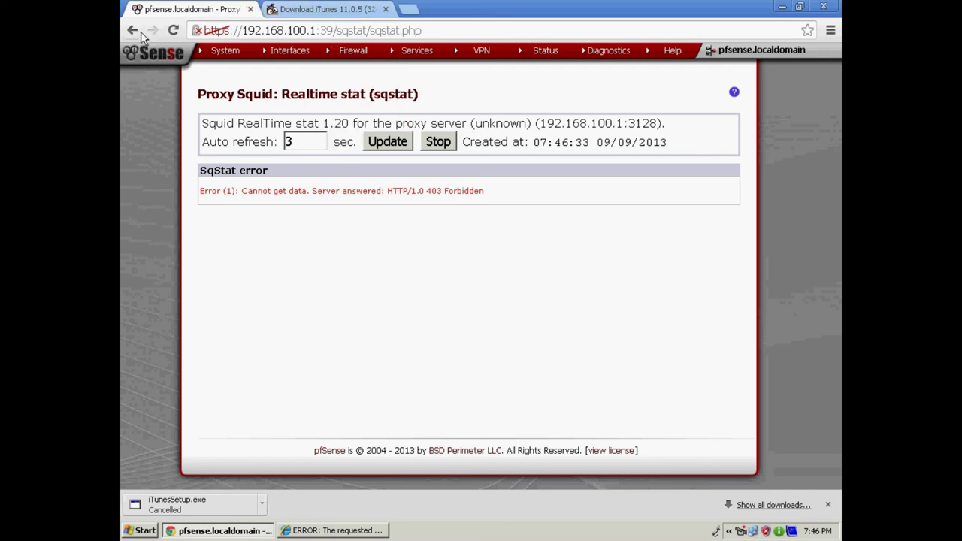
Reopen the proxy server's general settings, close the Internet Explorer error window, and review the settings through the administrator email
{"action": "mouse_move", "coordinate": [363, 54]}
{"action": "mouse_move", "coordinate": [413, 53]}
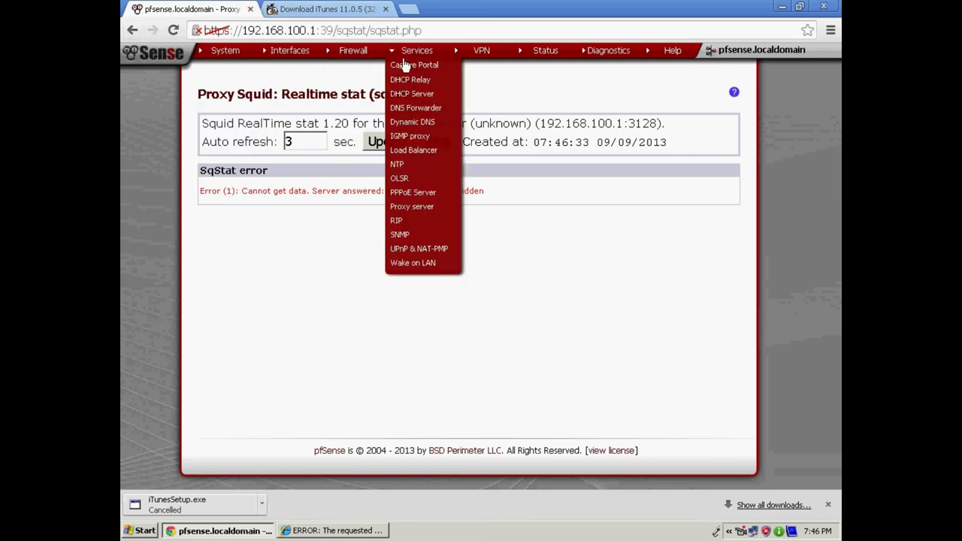
{"action": "left_click", "coordinate": [415, 209]}
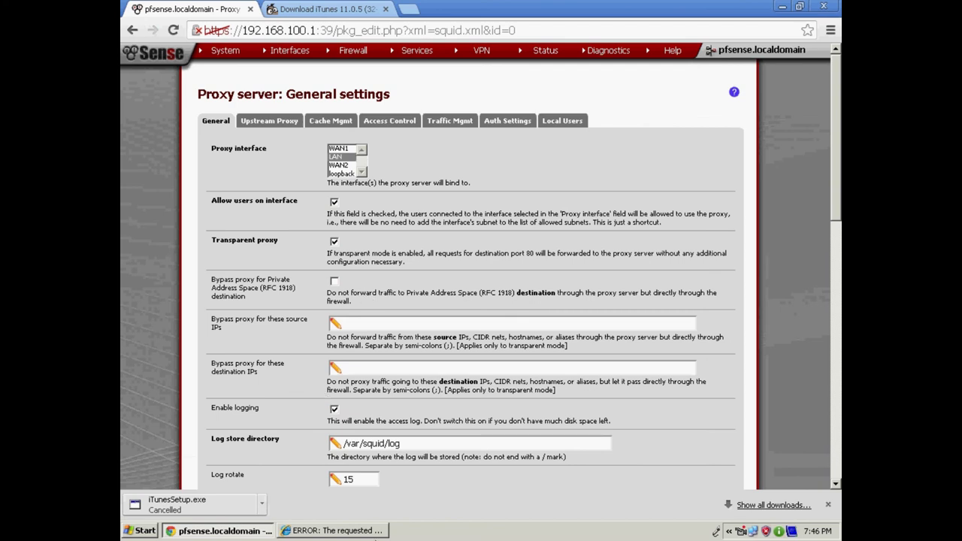
{"action": "left_click", "coordinate": [374, 532]}
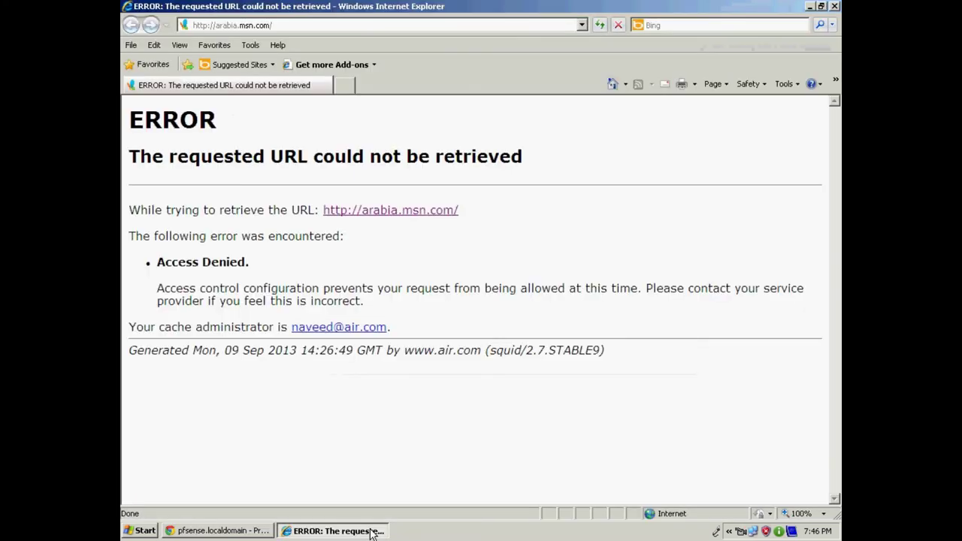
{"action": "left_click", "coordinate": [834, 6]}
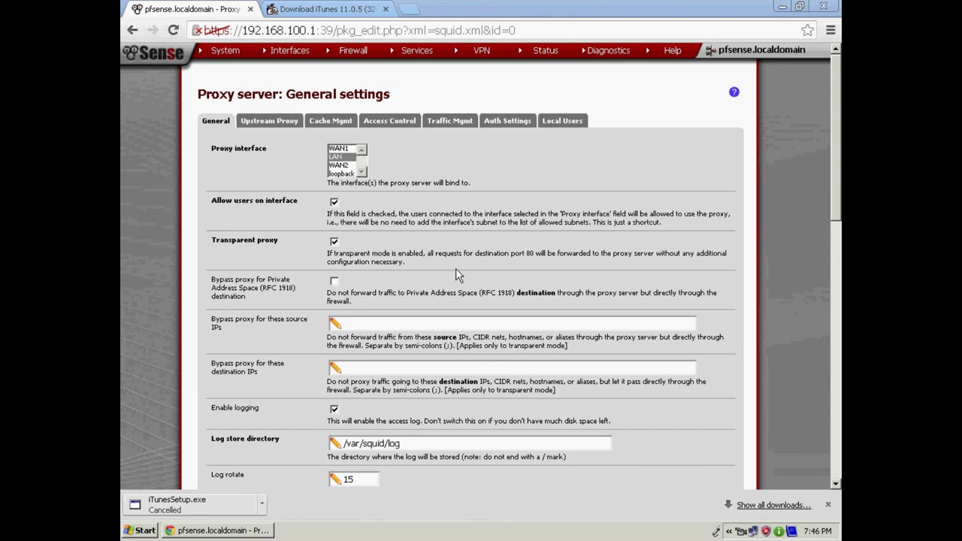
{"action": "scroll", "coordinate": [833, 202], "scroll_direction": "down", "scroll_amount": 2}
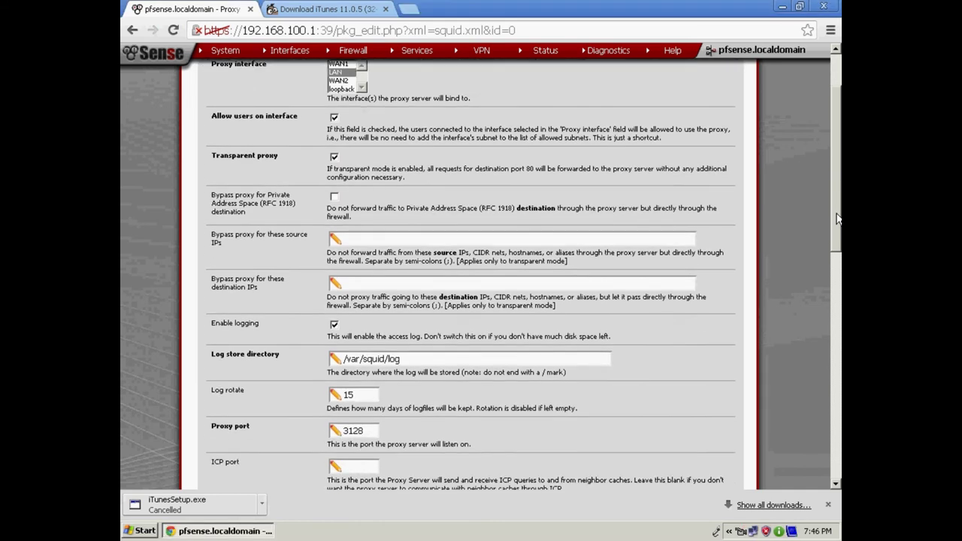
{"action": "scroll", "coordinate": [833, 220], "scroll_direction": "down", "scroll_amount": 2}
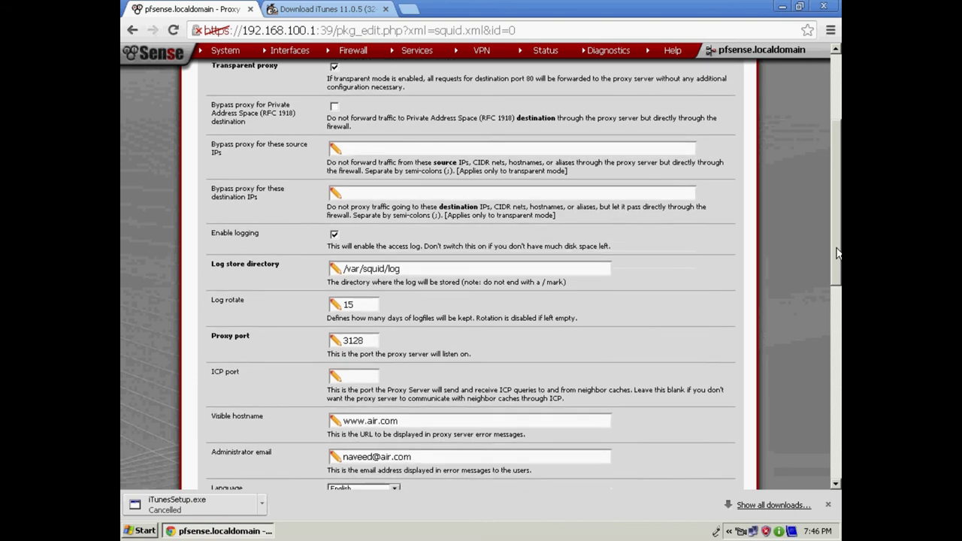
{"action": "key", "text": "Home"}
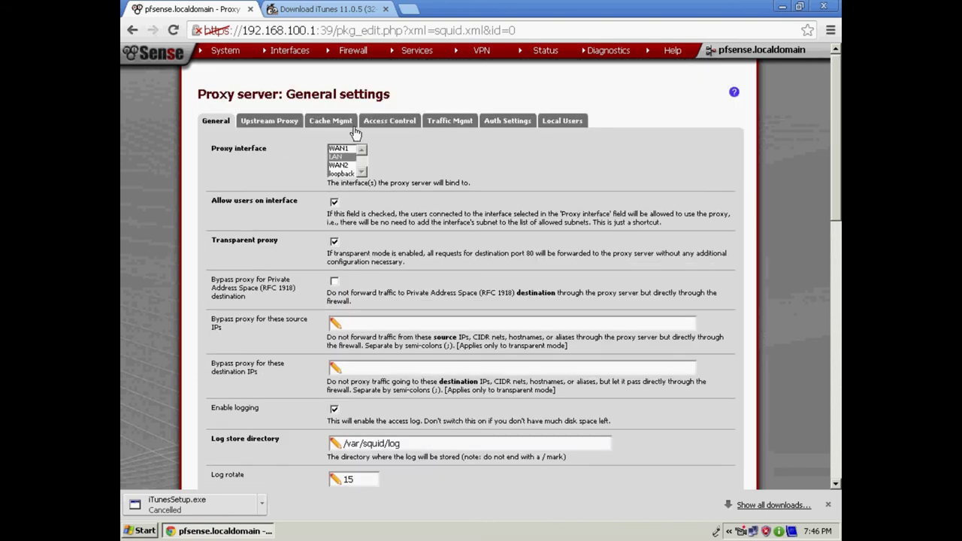
Run a full refresh and an immediate refresh in the proxy report settings, and check the real-time proxy state
{"action": "mouse_move", "coordinate": [543, 54]}
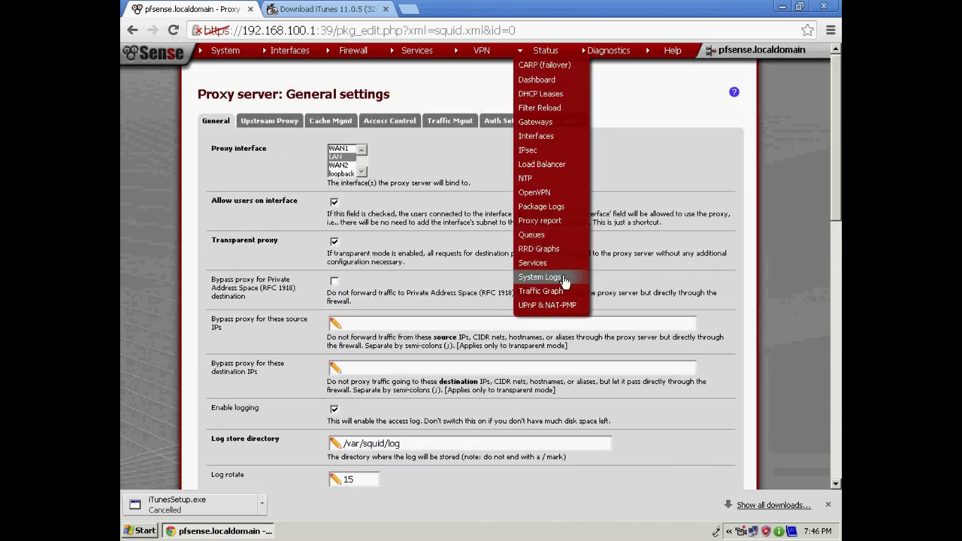
{"action": "left_click", "coordinate": [539, 220]}
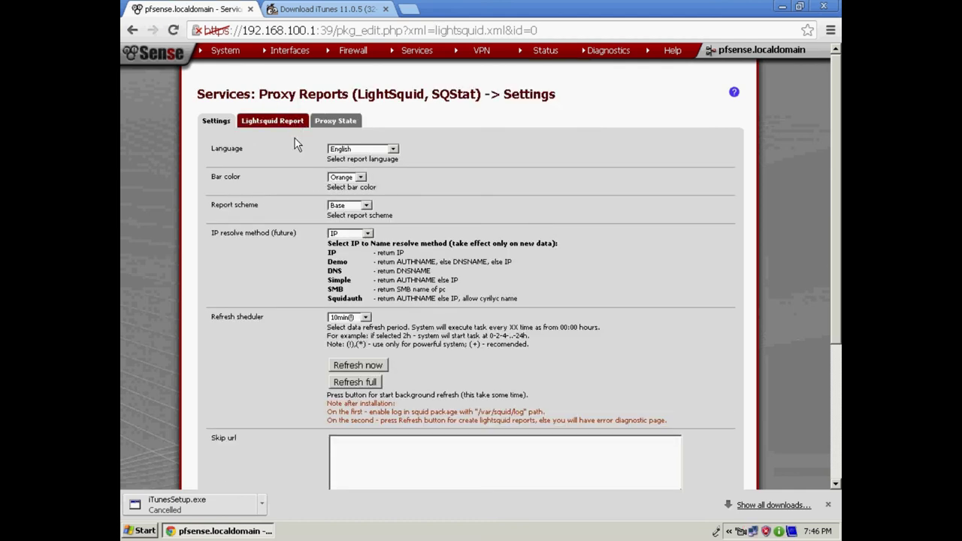
{"action": "scroll", "coordinate": [433, 344], "scroll_direction": "down", "scroll_amount": 1}
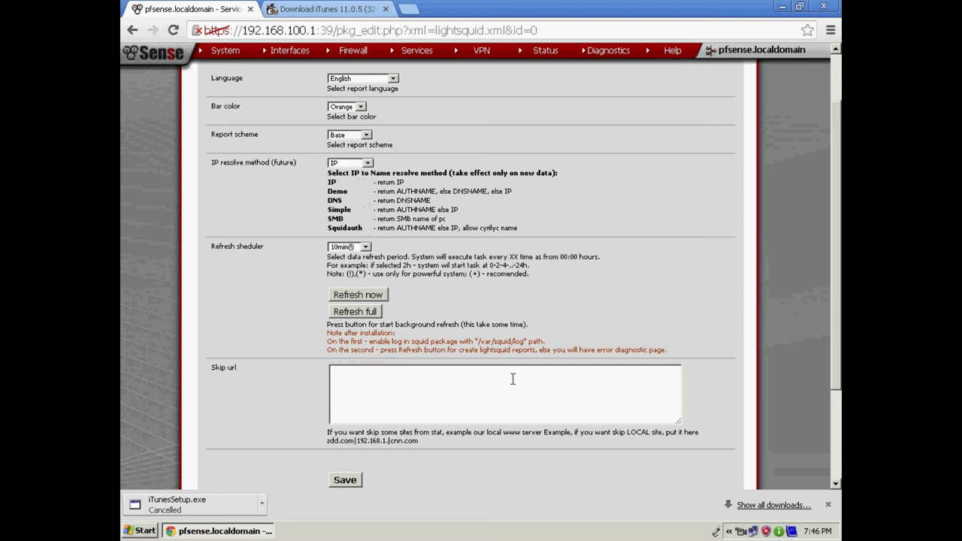
{"action": "left_click_drag", "start_coordinate": [477, 342], "coordinate": [550, 342]}
{"action": "scroll", "coordinate": [615, 333], "scroll_direction": "down", "scroll_amount": 1}
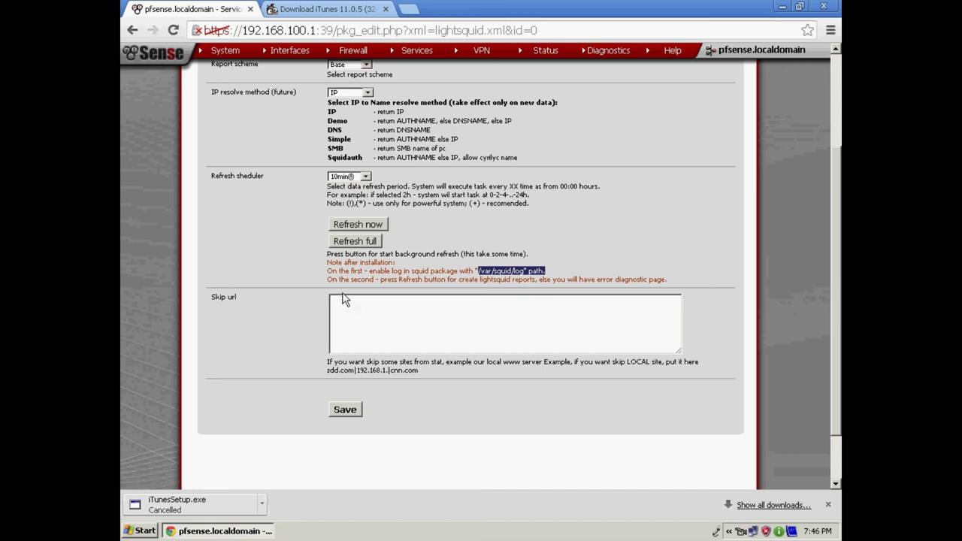
{"action": "left_click", "coordinate": [353, 244]}
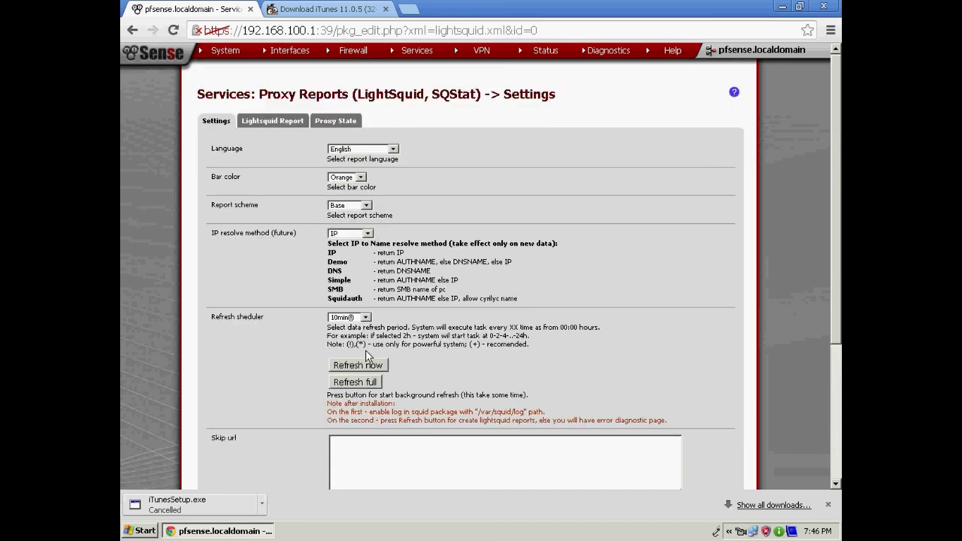
{"action": "left_click", "coordinate": [370, 366]}
{"action": "left_click", "coordinate": [335, 121]}
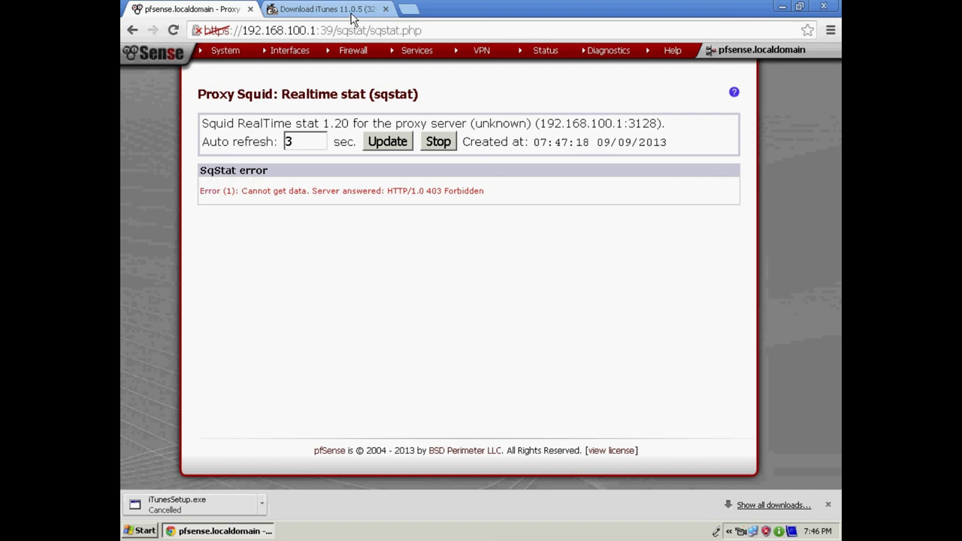
Restart the squid service from the services status page and close the iTunes download page
{"action": "mouse_move", "coordinate": [554, 60]}
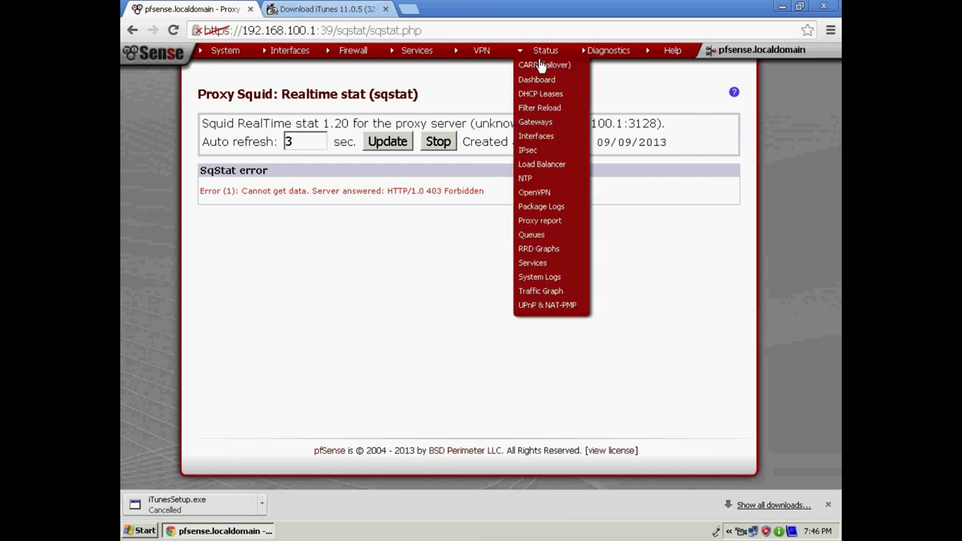
{"action": "left_click", "coordinate": [548, 263]}
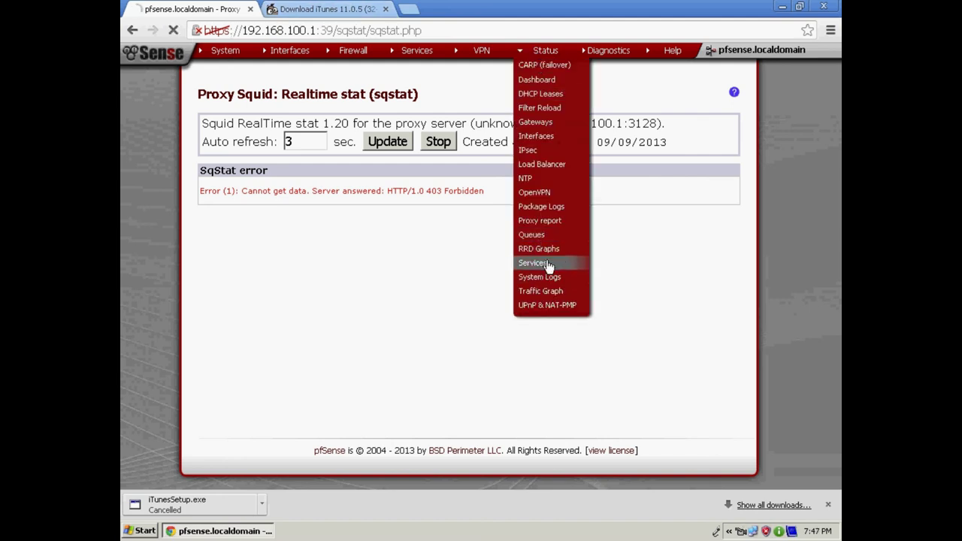
{"action": "left_click", "coordinate": [662, 208]}
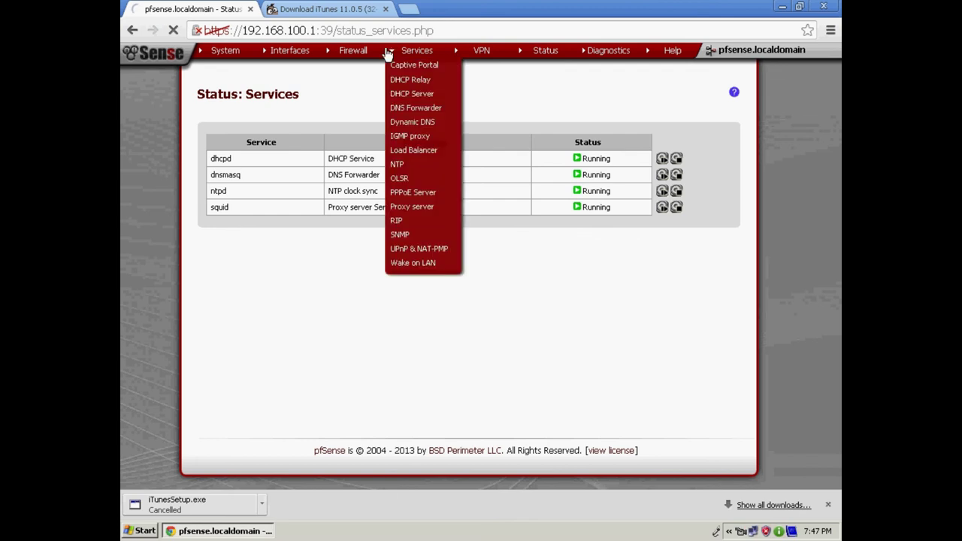
{"action": "left_click", "coordinate": [378, 15]}
{"action": "left_click", "coordinate": [385, 9]}
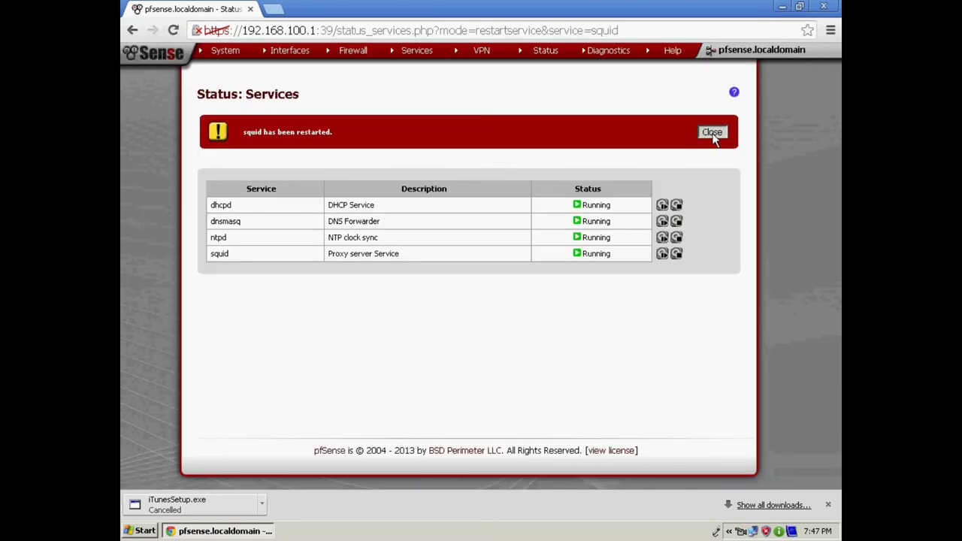
{"action": "left_click", "coordinate": [711, 131]}
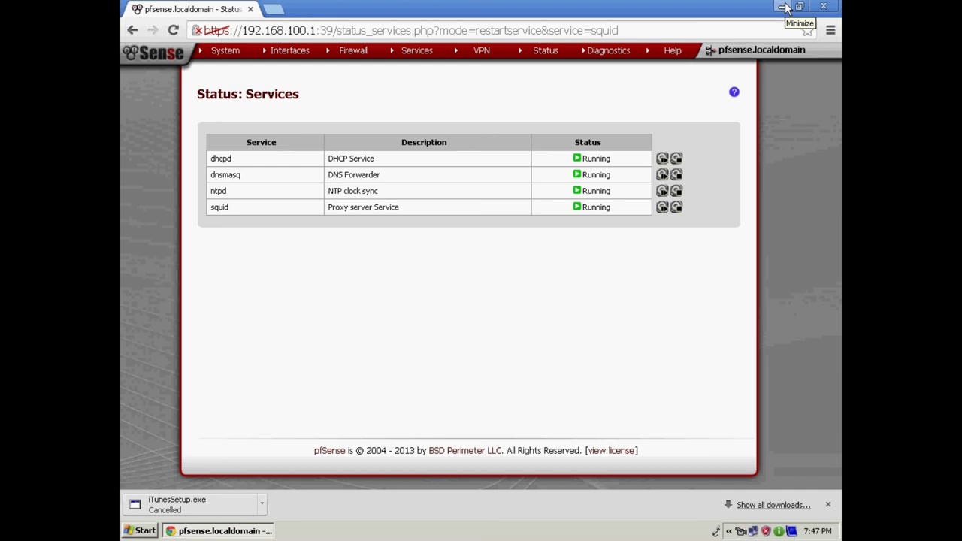
Minimize the browser, bring up the K-Lite codec pack's download progress window, and cancel that download
{"action": "left_click", "coordinate": [784, 6]}
{"action": "double_click", "coordinate": [156, 244]}
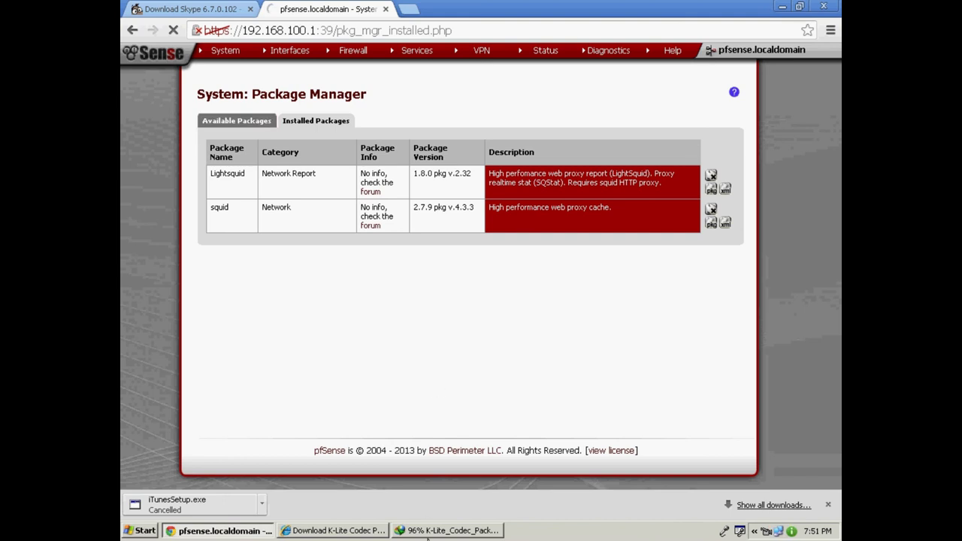
{"action": "left_click", "coordinate": [441, 534]}
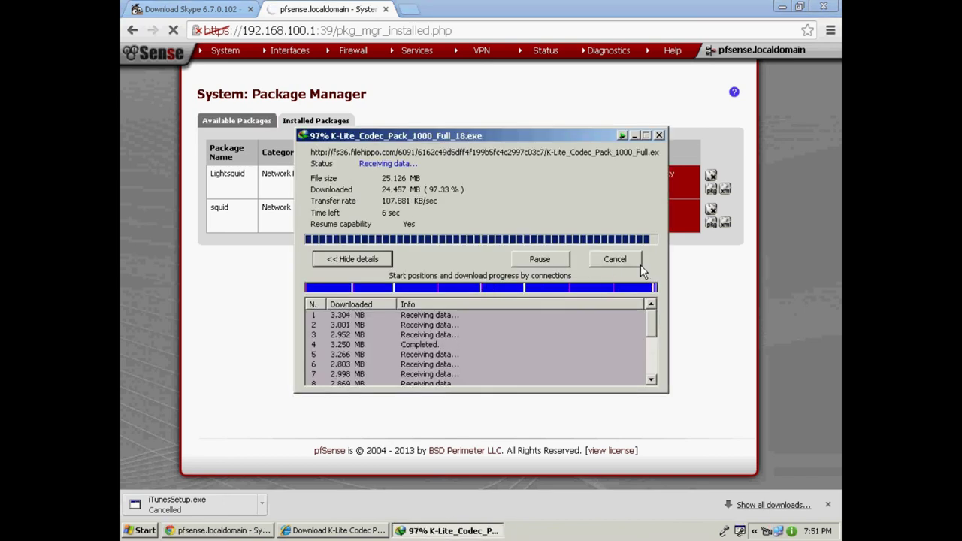
{"action": "left_click", "coordinate": [615, 259]}
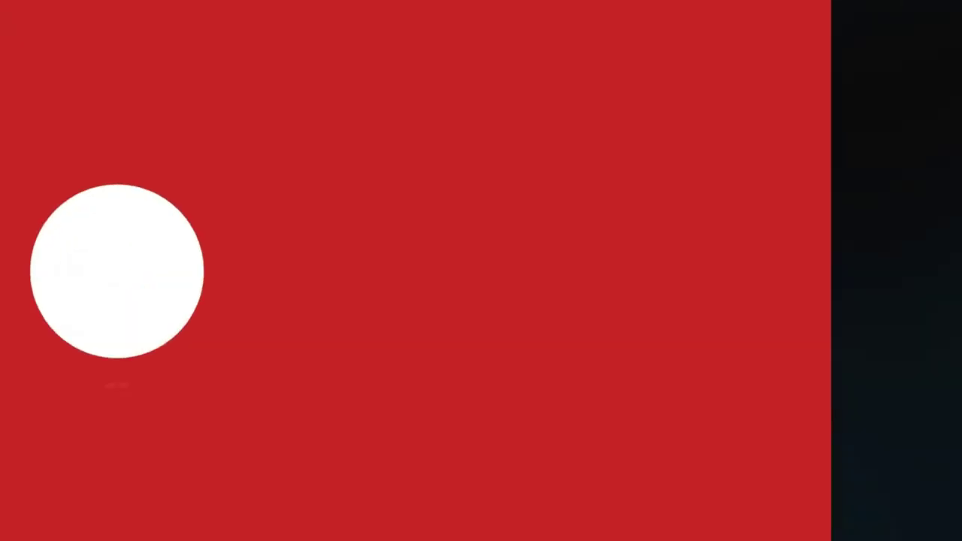